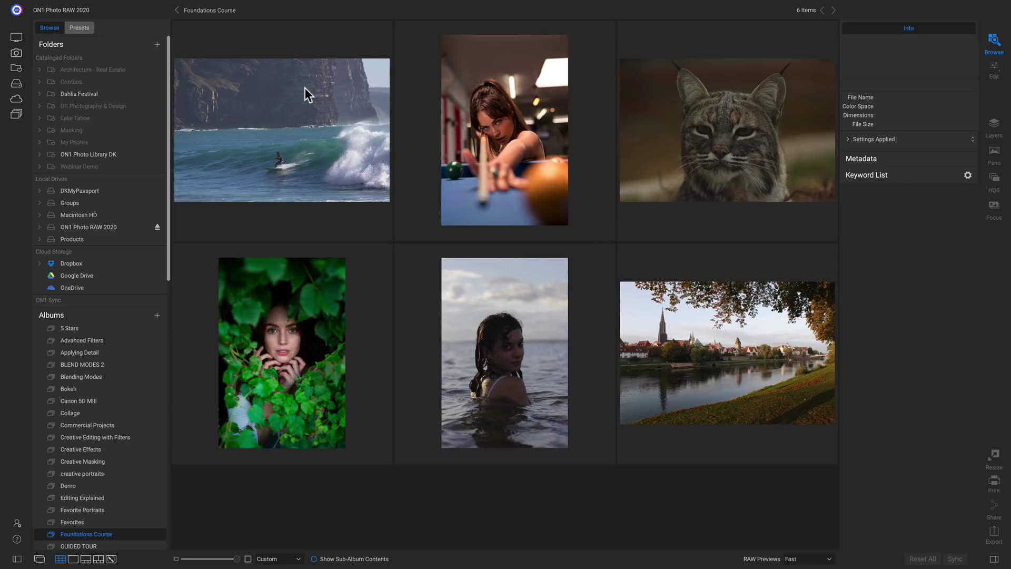
# Open the surfer photo SmVALmIE.cr2 for editing with the Develop settings.
pyautogui.click(324, 127)
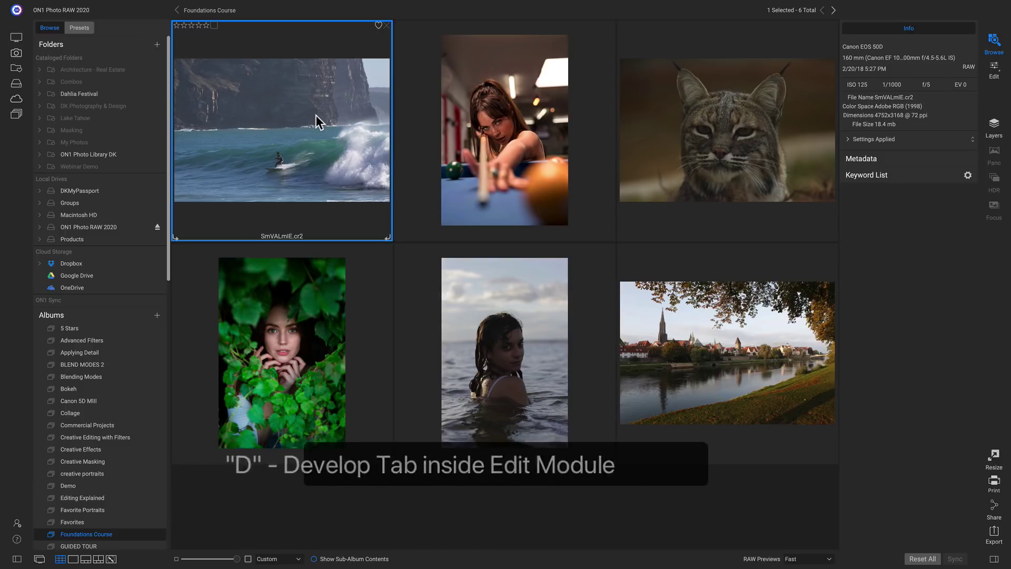
pyautogui.press('d')
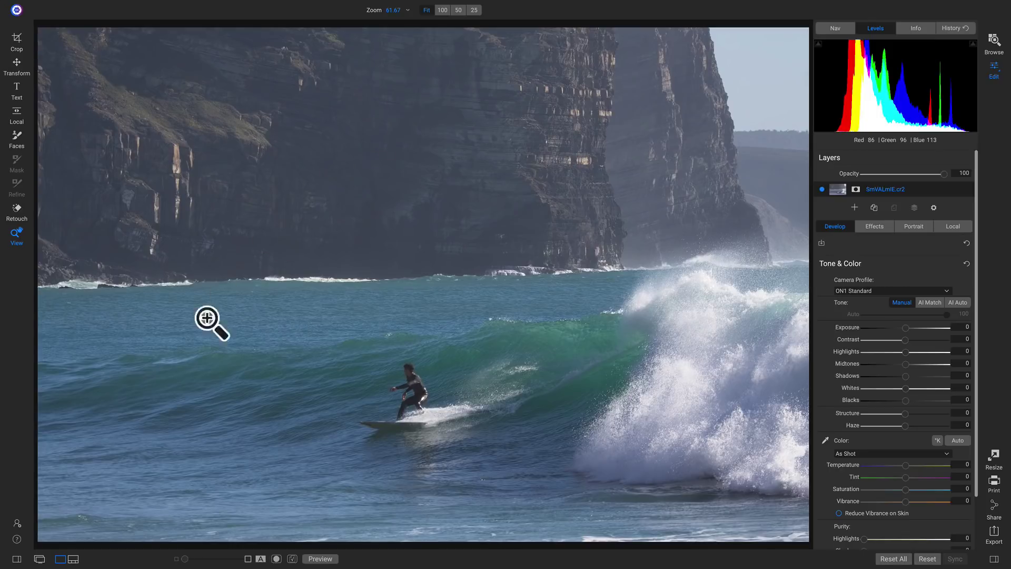
# Show and hide the presets browser, and view the filmstrip before returning to the single-photo view.
pyautogui.click(17, 559)
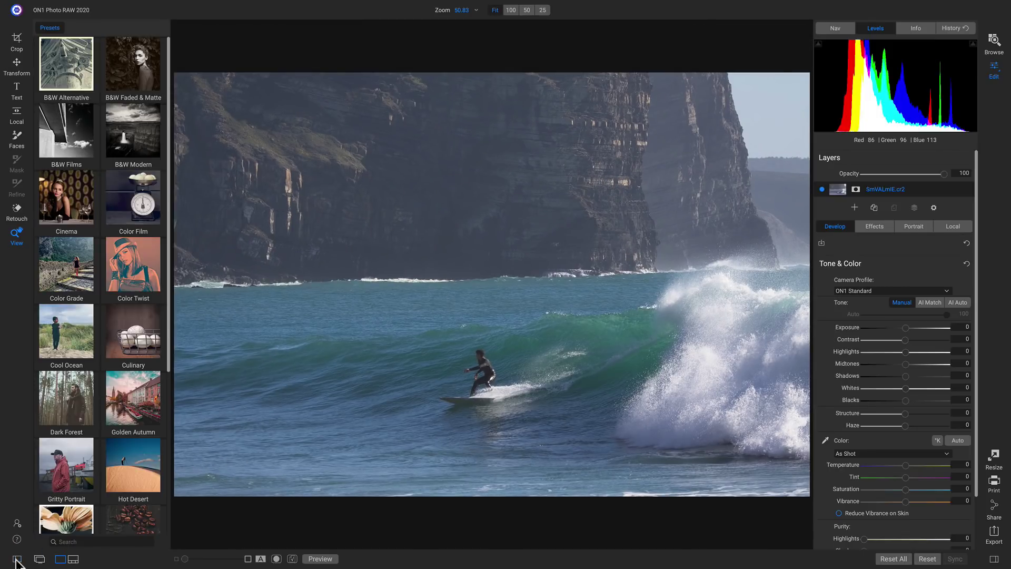
pyautogui.click(16, 559)
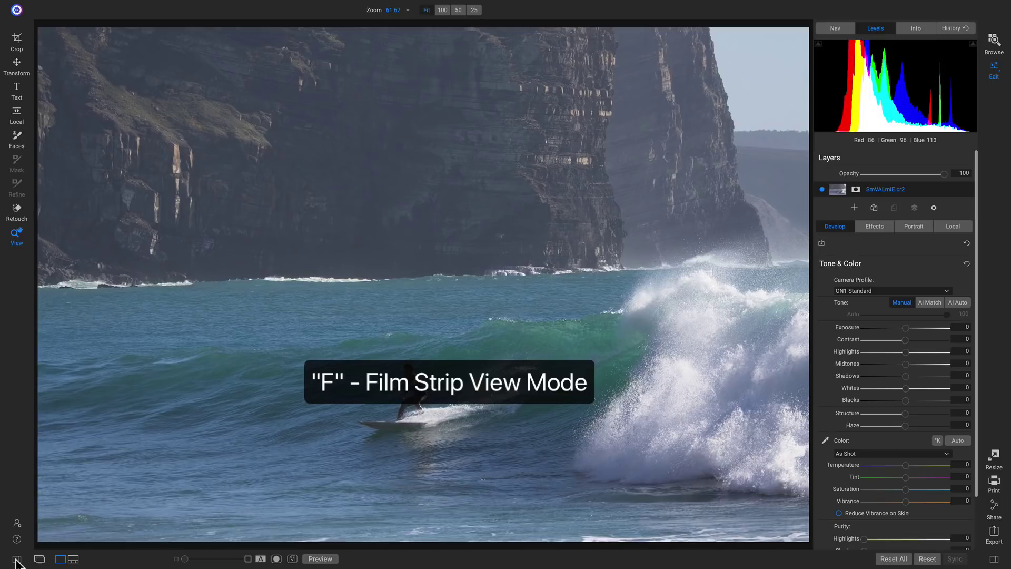
pyautogui.press('f')
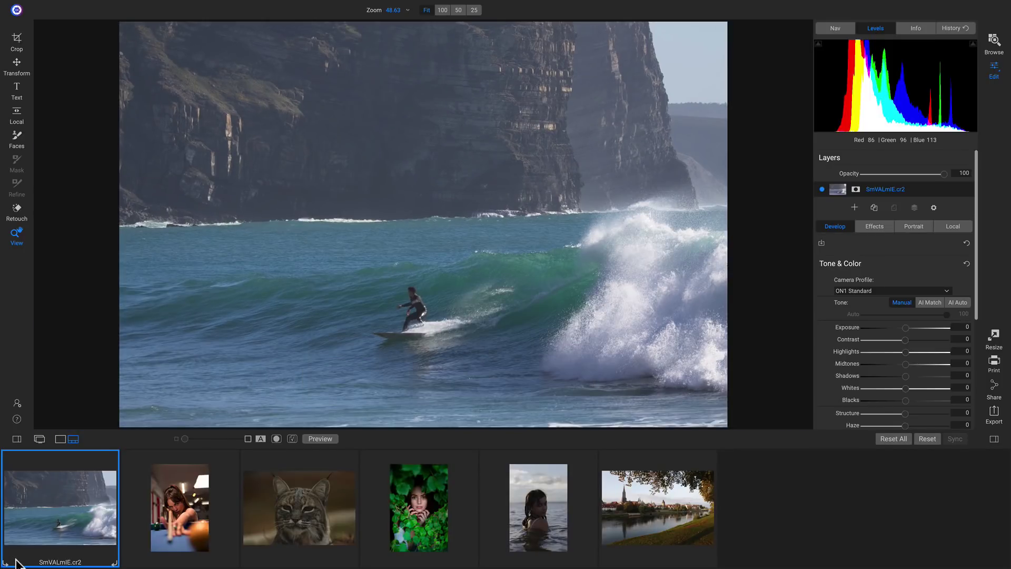
pyautogui.press('e')
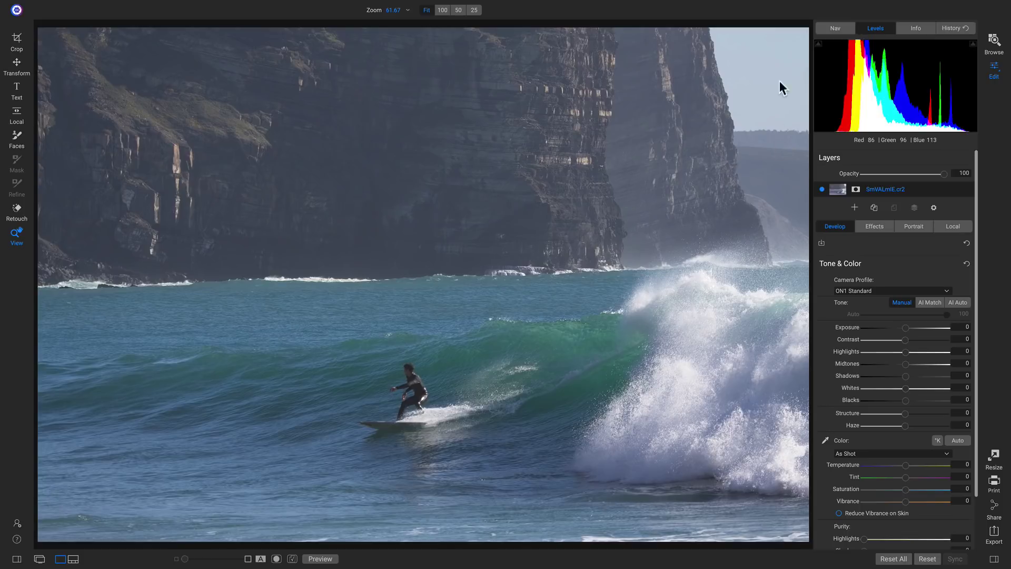
# Inspect the surfer at 100% zoom using the navigator and return the photo to Fit.
pyautogui.click(837, 29)
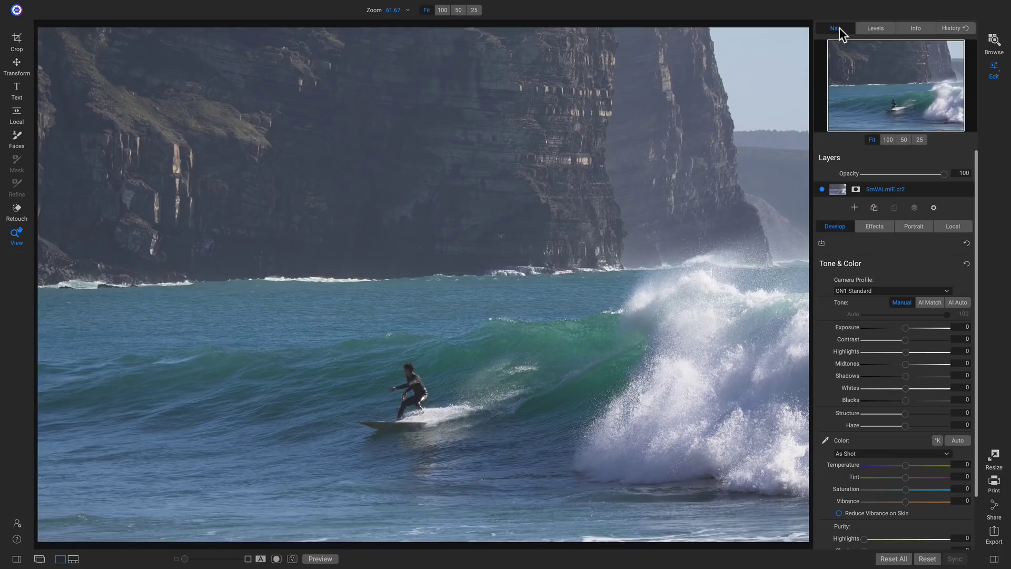
pyautogui.click(891, 139)
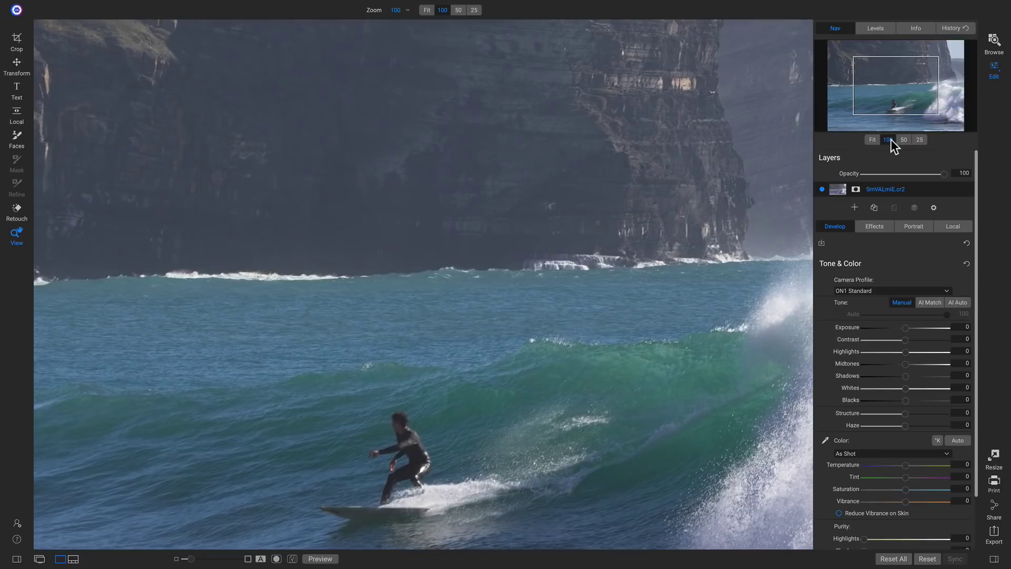
pyautogui.moveTo(900, 102)
pyautogui.mouseDown()
pyautogui.moveTo(899, 90)
pyautogui.moveTo(882, 91)
pyautogui.moveTo(895, 93)
pyautogui.mouseUp()
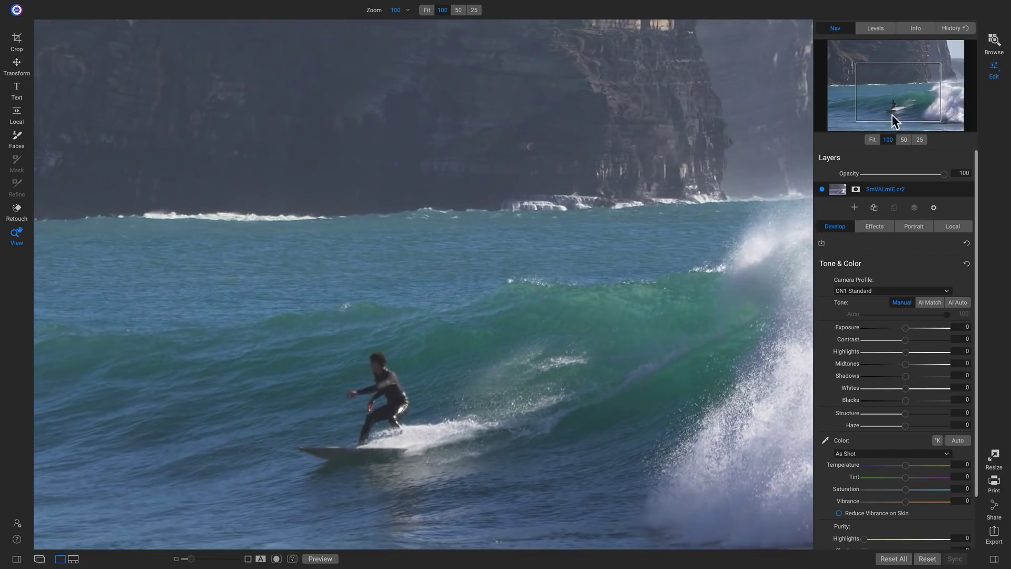
pyautogui.click(873, 139)
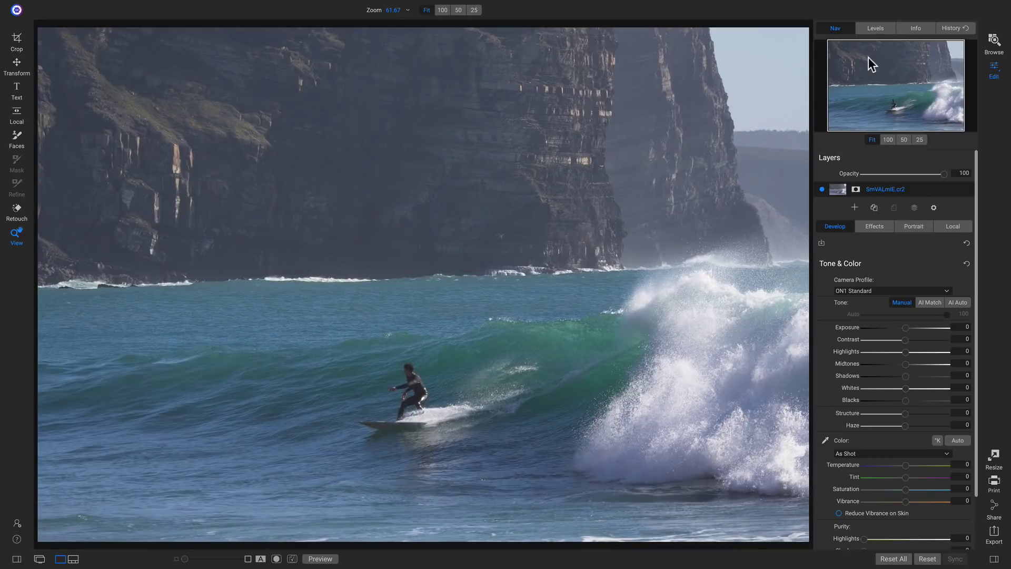
# Review the photo's histogram, camera information and edit history, returning to the histogram.
pyautogui.click(874, 28)
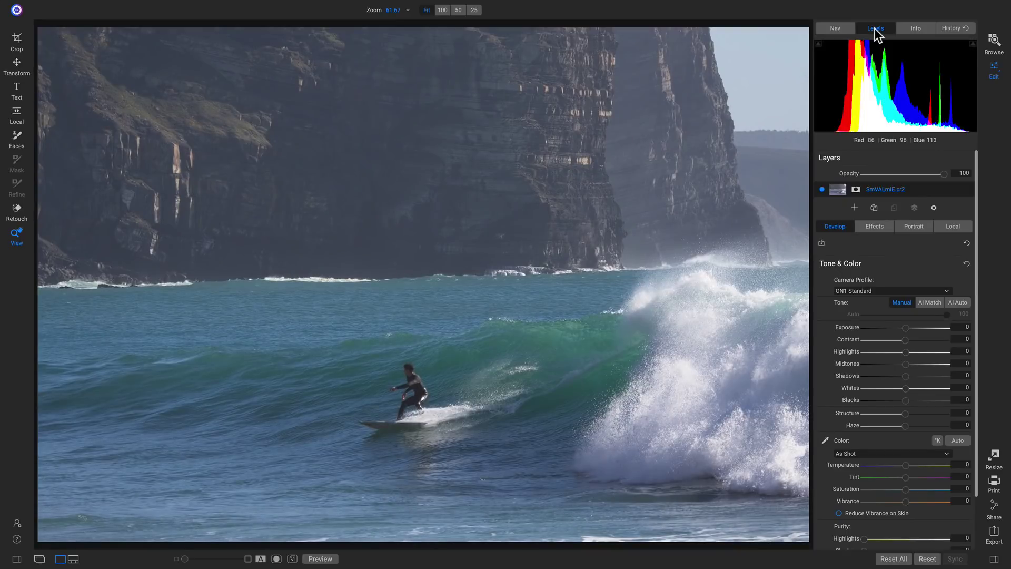
pyautogui.click(911, 32)
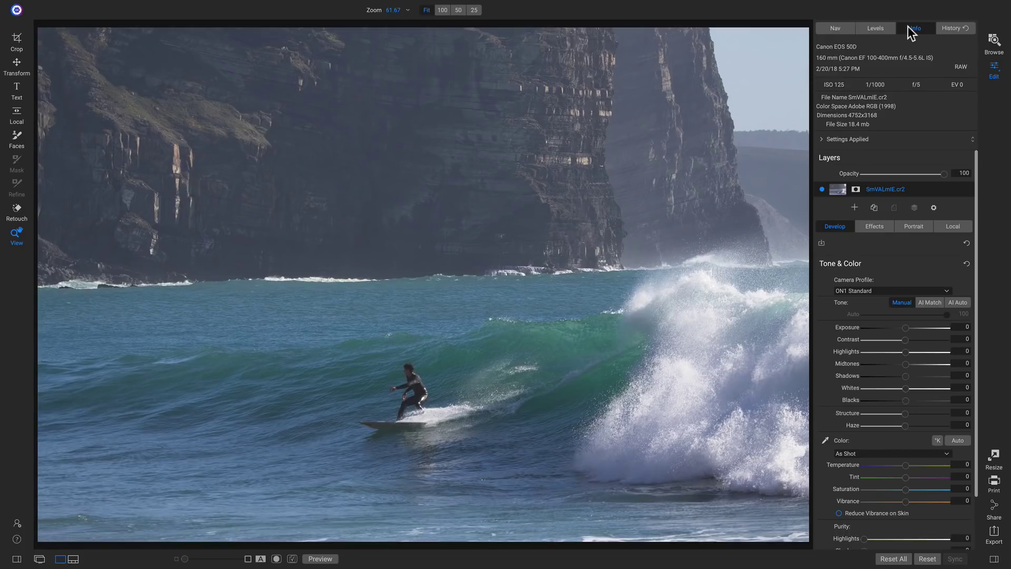
pyautogui.click(960, 31)
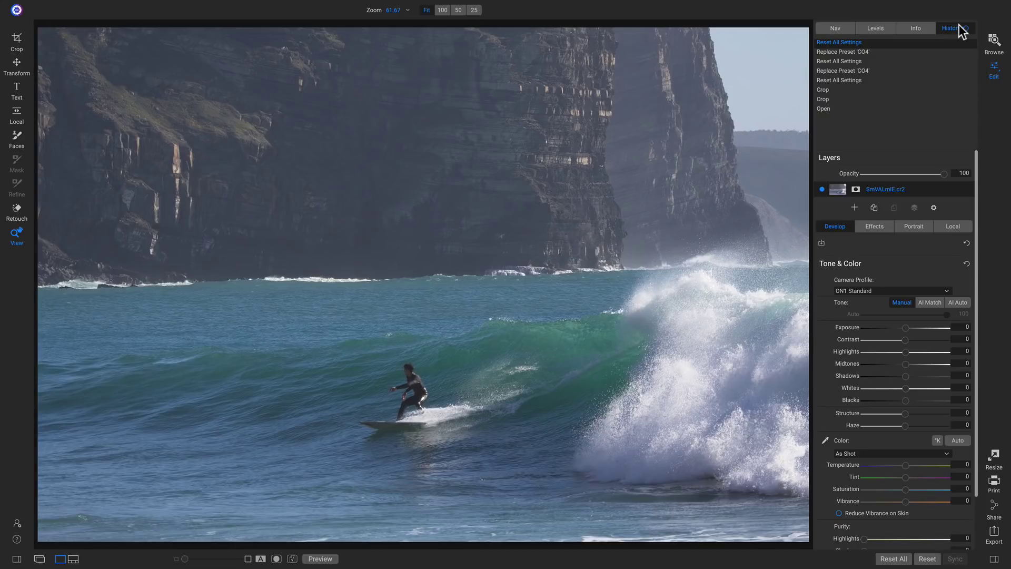
pyautogui.click(879, 30)
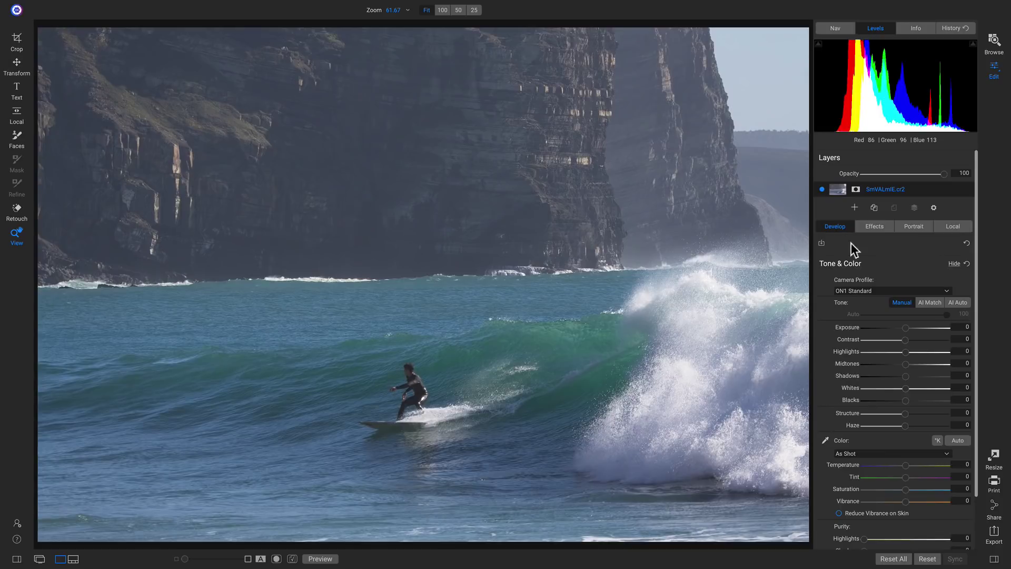
# Examine the Develop settings for Details, Lens Correction with its manual controls, and Transform.
pyautogui.scroll(-2, 851, 247)
pyautogui.click(903, 508)
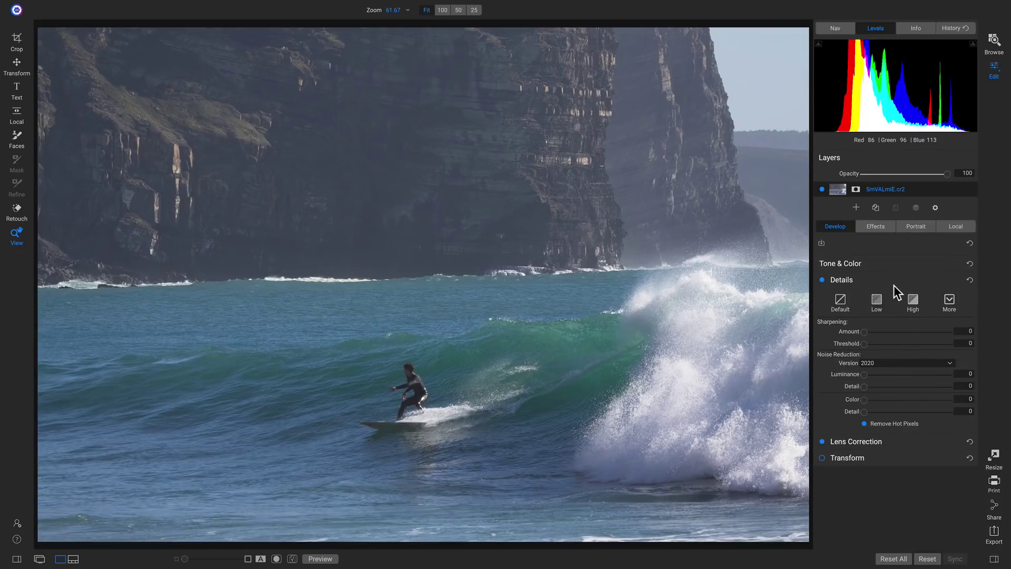
pyautogui.click(904, 441)
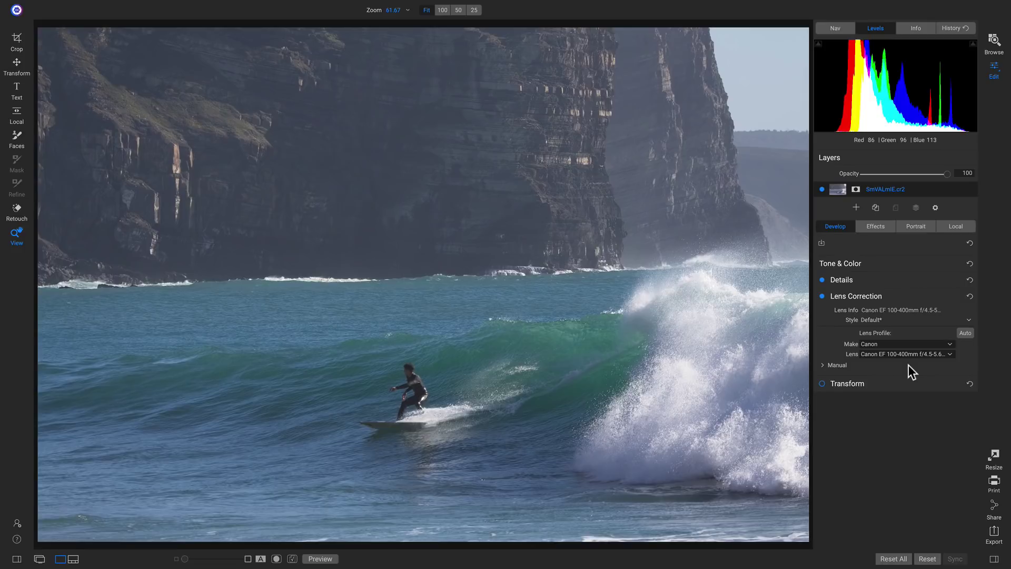
pyautogui.click(824, 365)
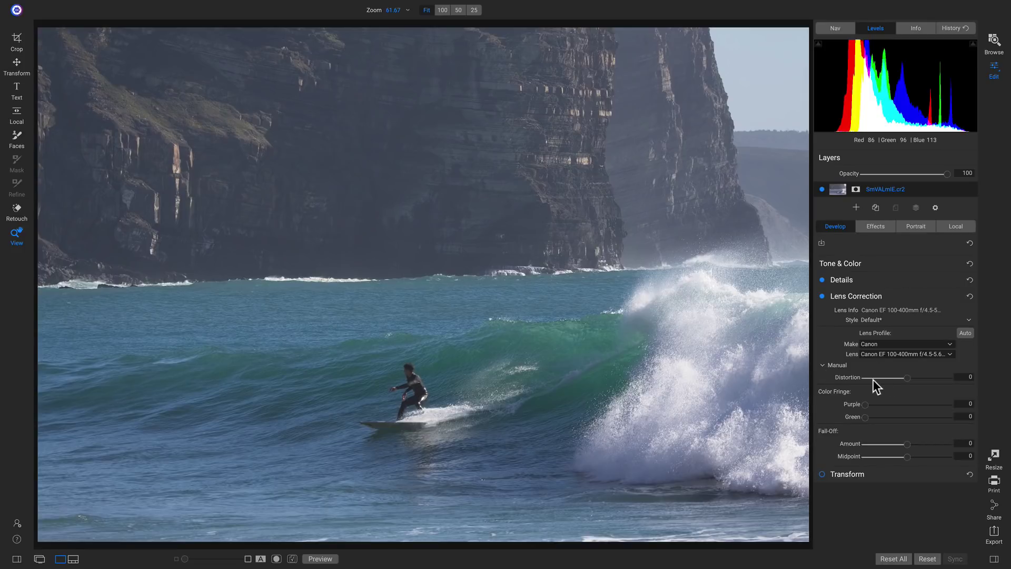
pyautogui.click(927, 468)
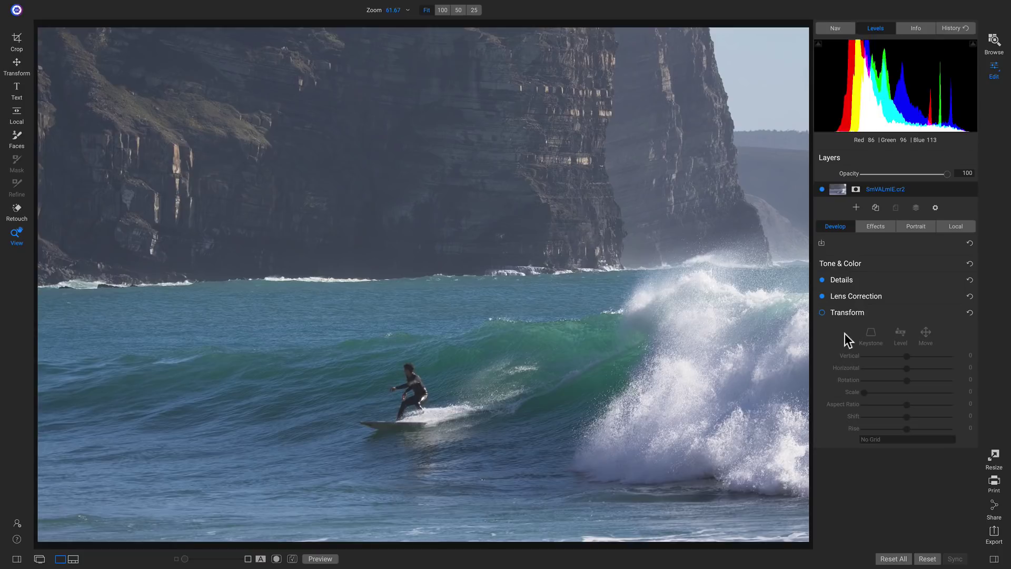
# Examine the list of available Effects filters and the Local adjustment controls, and return to Develop.
pyautogui.click(881, 227)
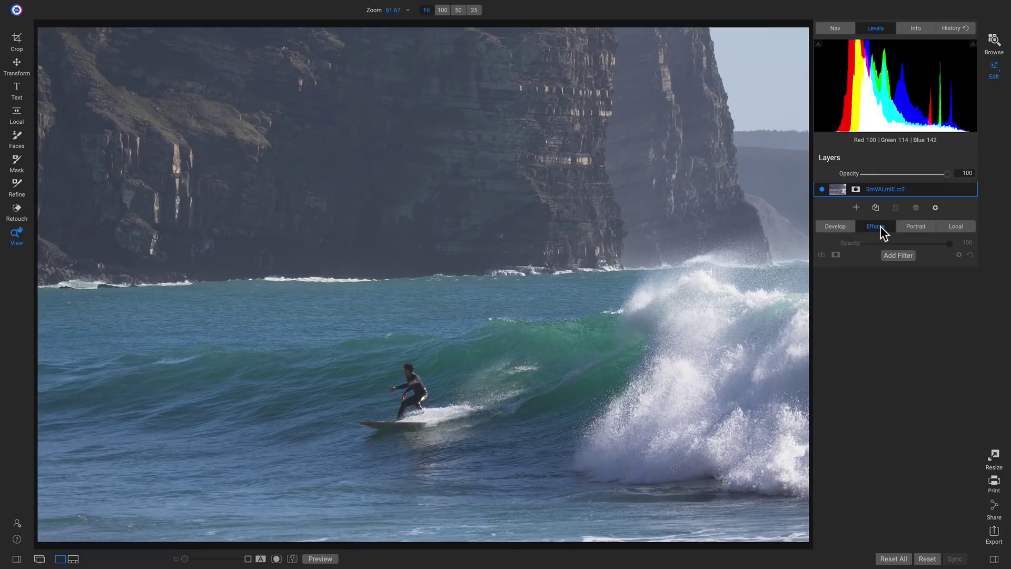
pyautogui.click(896, 254)
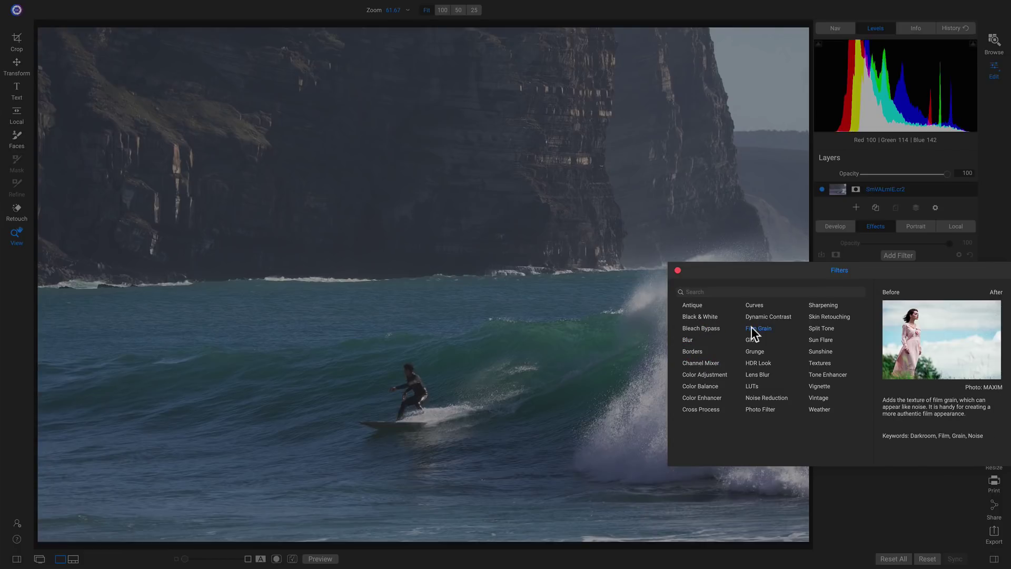
pyautogui.click(995, 221)
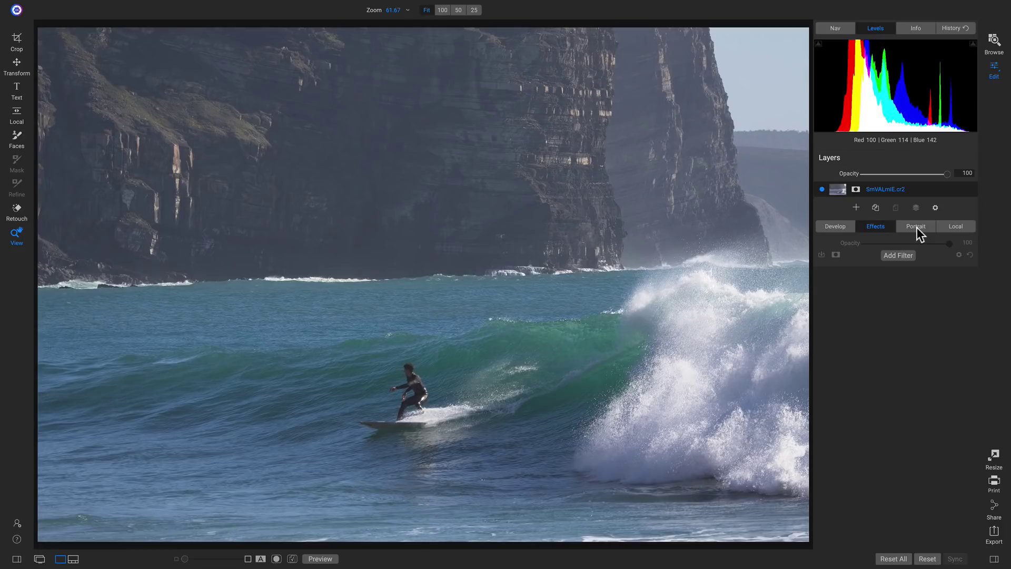
pyautogui.click(965, 227)
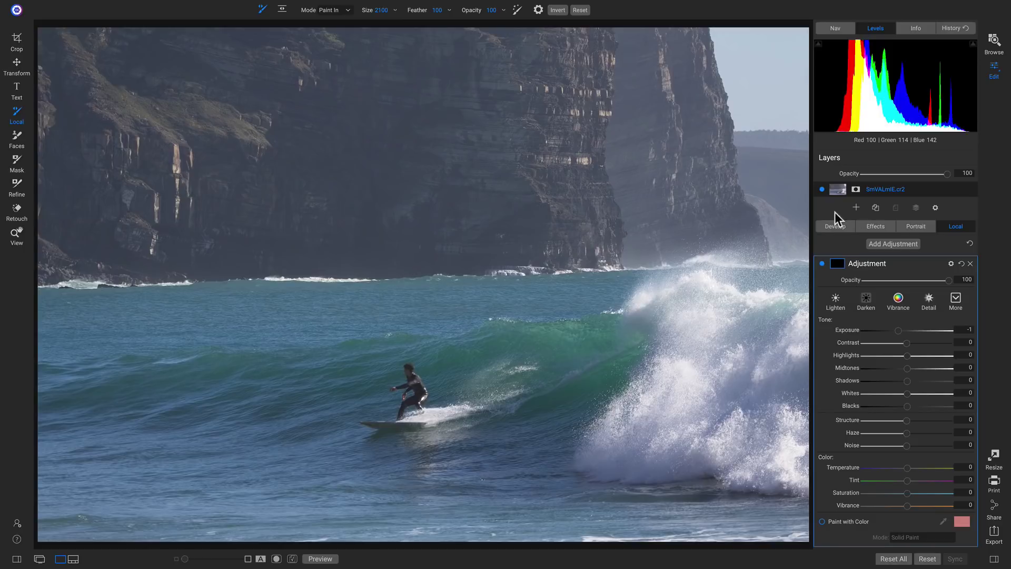
pyautogui.click(835, 226)
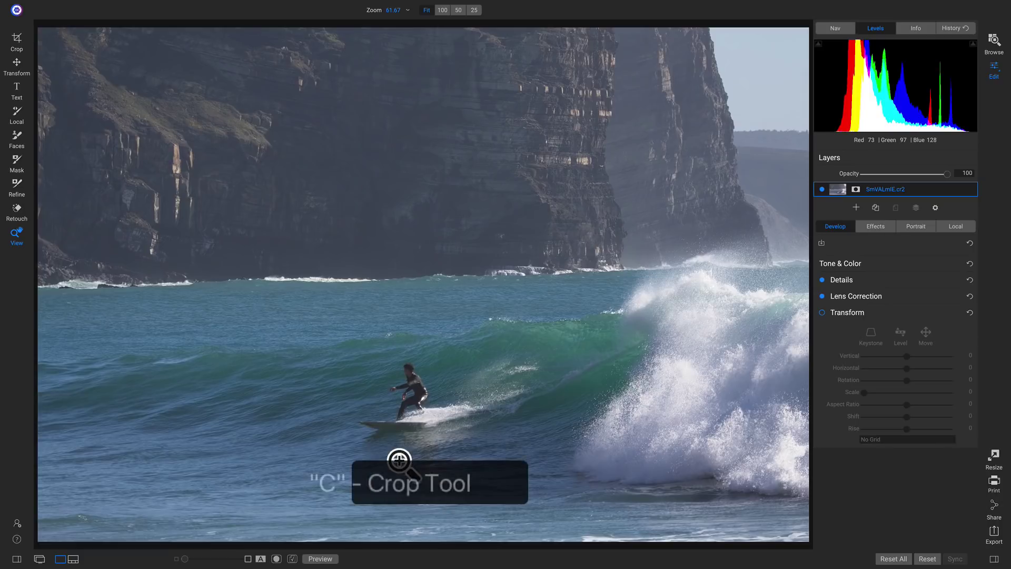
# Crop the photo to a 16x9 ratio, tightening the frame slightly and placing the surfer near the lower-left thirds intersection.
pyautogui.press('c')
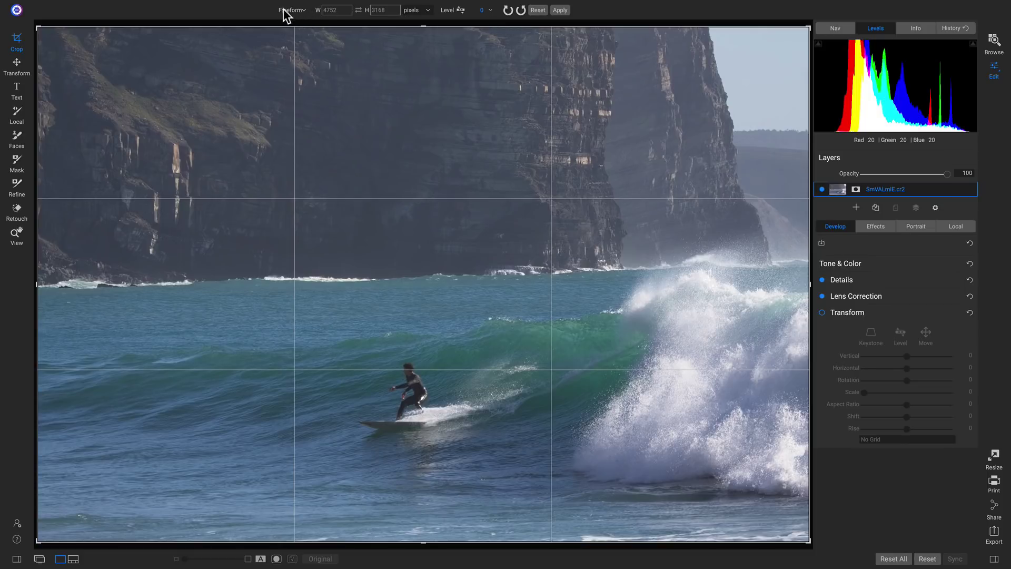
pyautogui.click(303, 11)
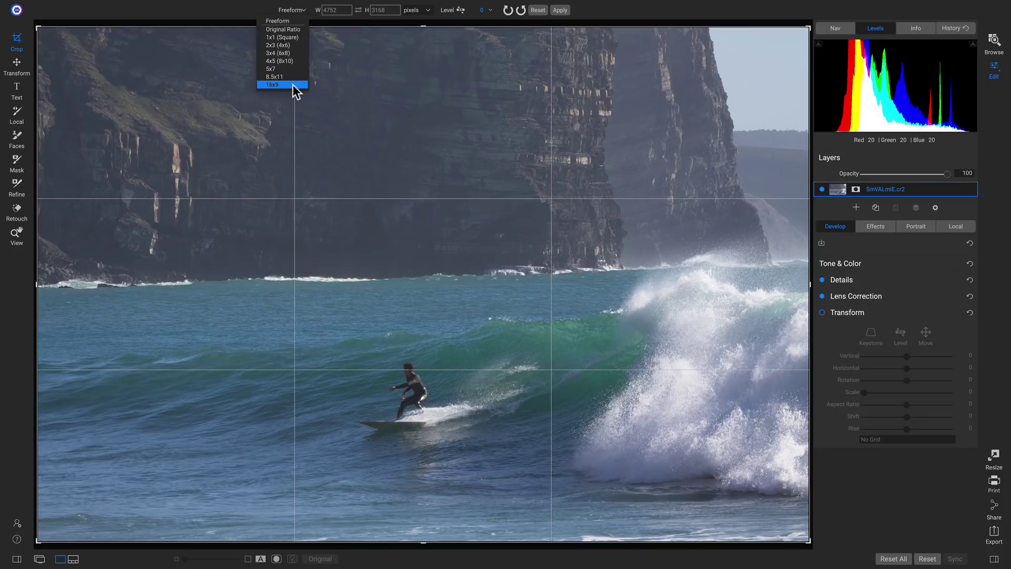
pyautogui.click(270, 85)
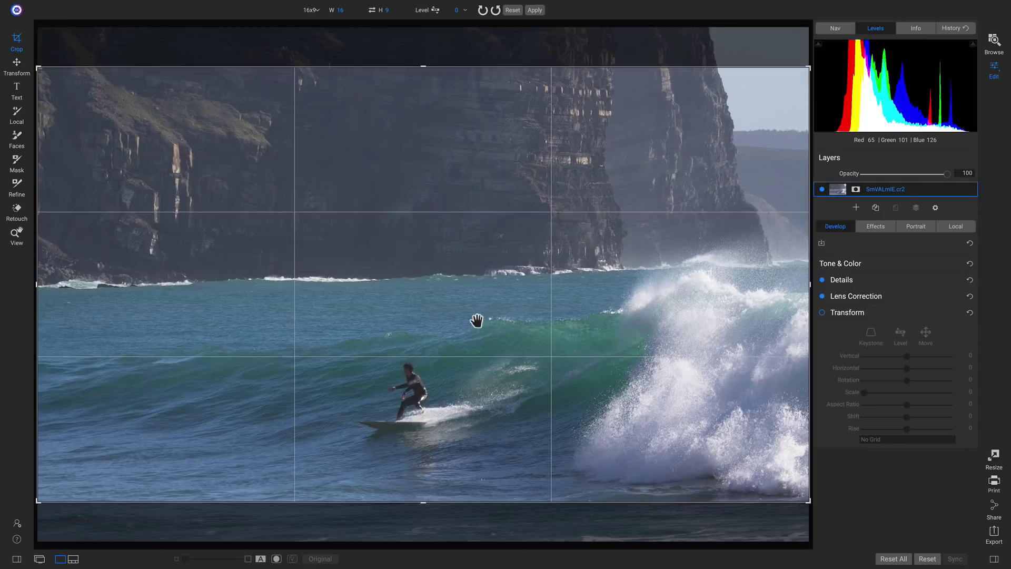
pyautogui.moveTo(476, 323); pyautogui.dragTo(477, 289)
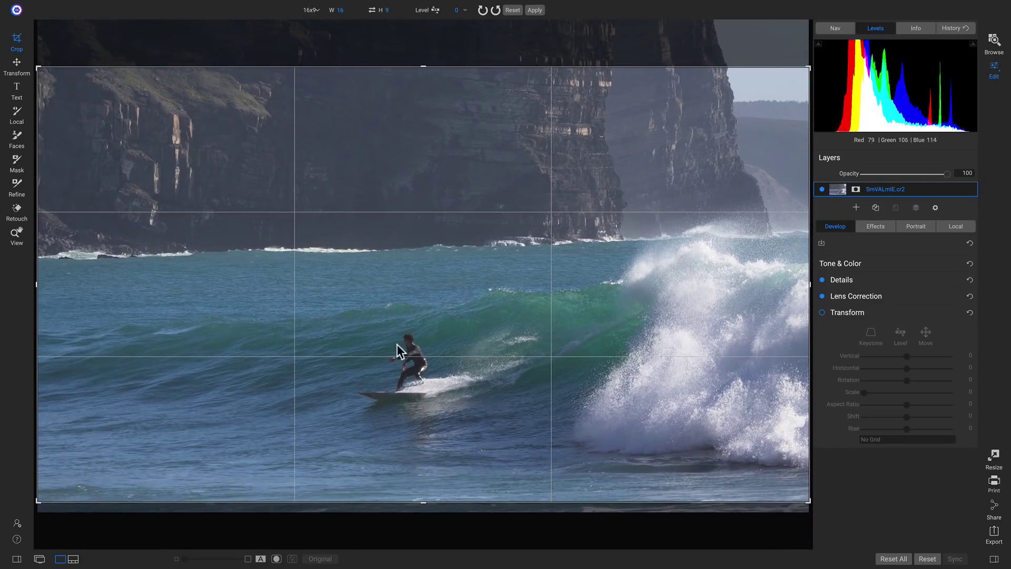
pyautogui.moveTo(440, 332); pyautogui.dragTo(441, 334)
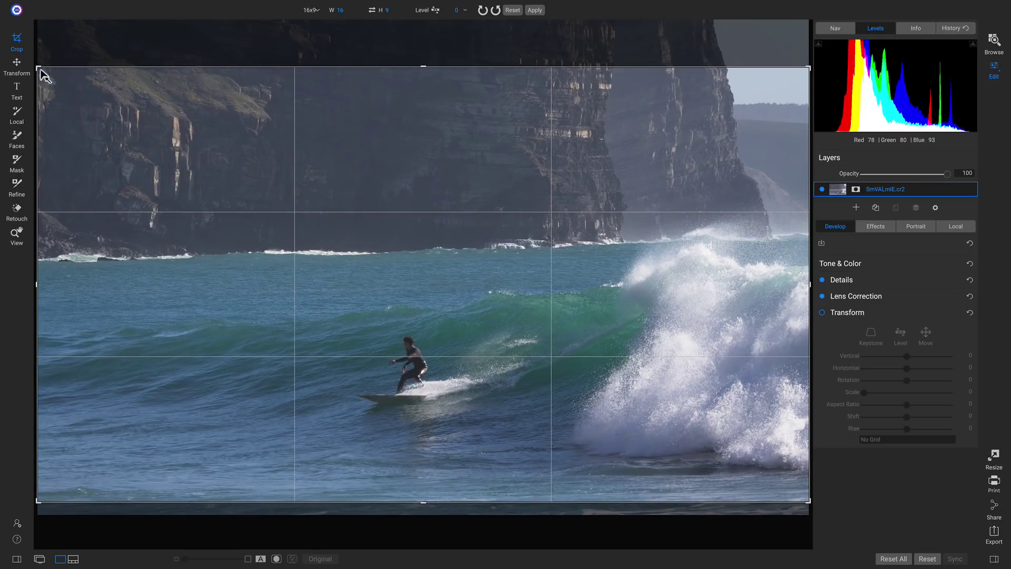
pyautogui.moveTo(41, 71); pyautogui.dragTo(65, 89)
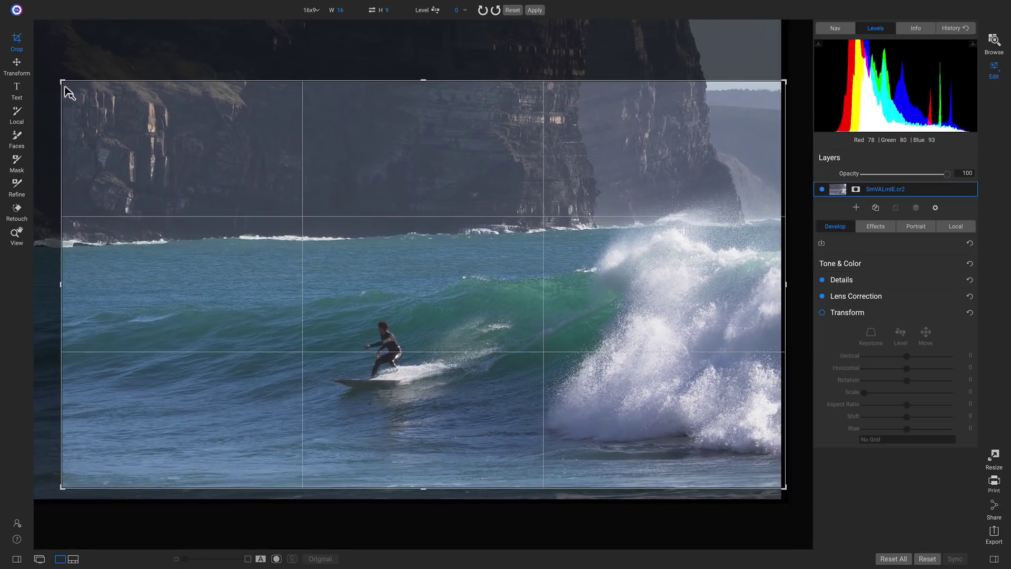
pyautogui.moveTo(435, 179); pyautogui.dragTo(437, 187)
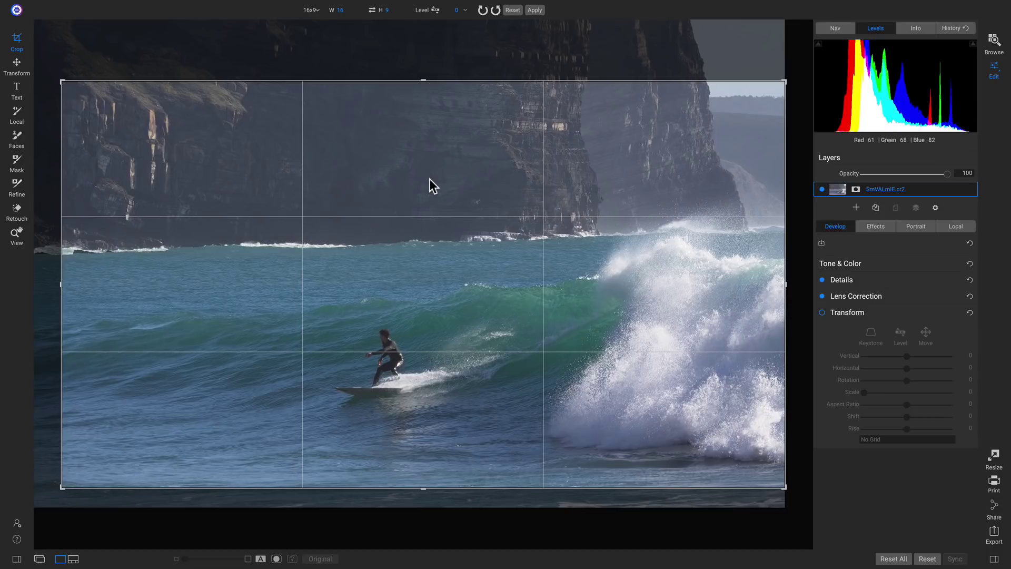
pyautogui.press('z')
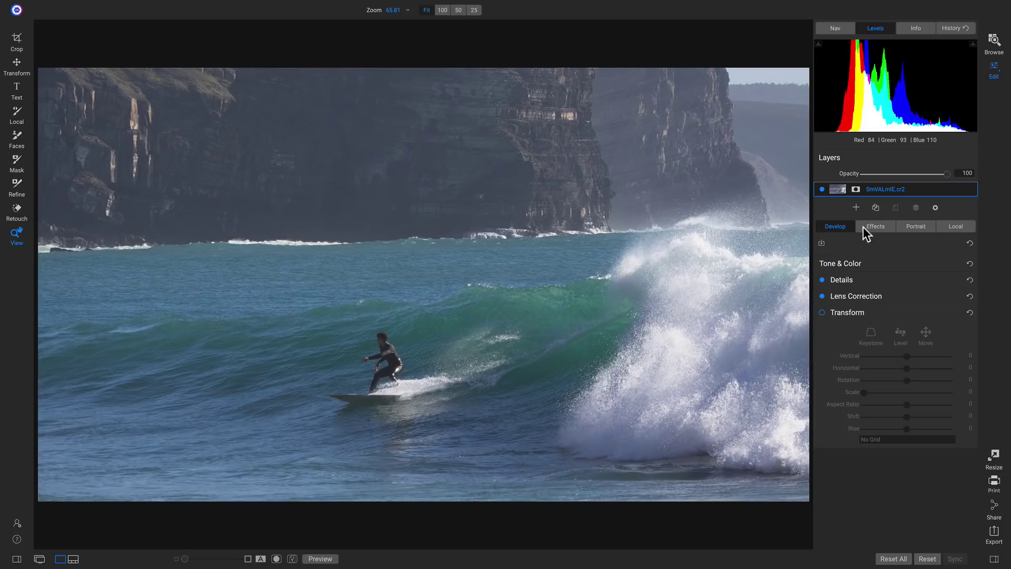
# Set the photo's camera profile to ON1 Landscape in Tone & Color and compare the result with the original.
pyautogui.click(906, 261)
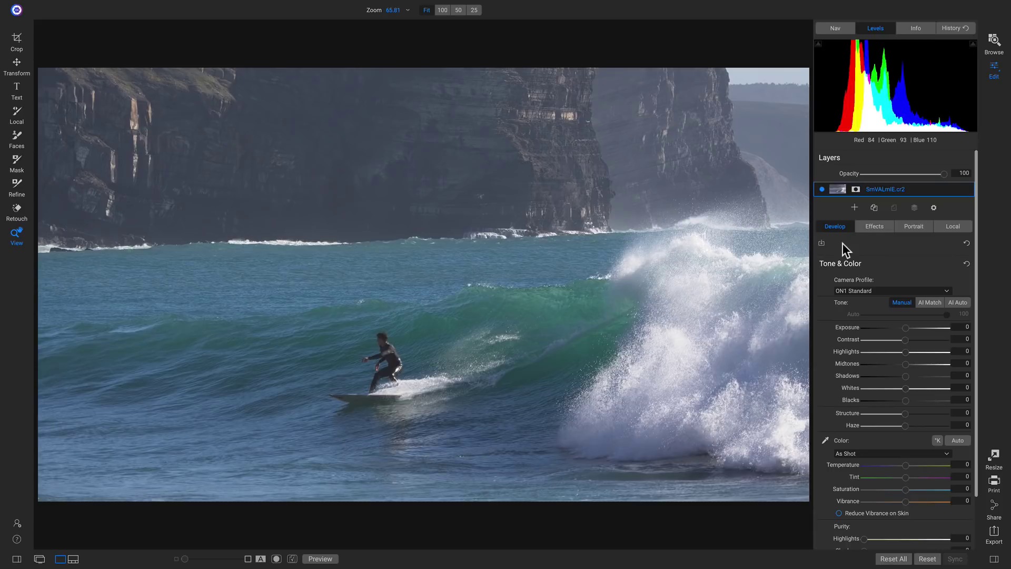
pyautogui.click(861, 292)
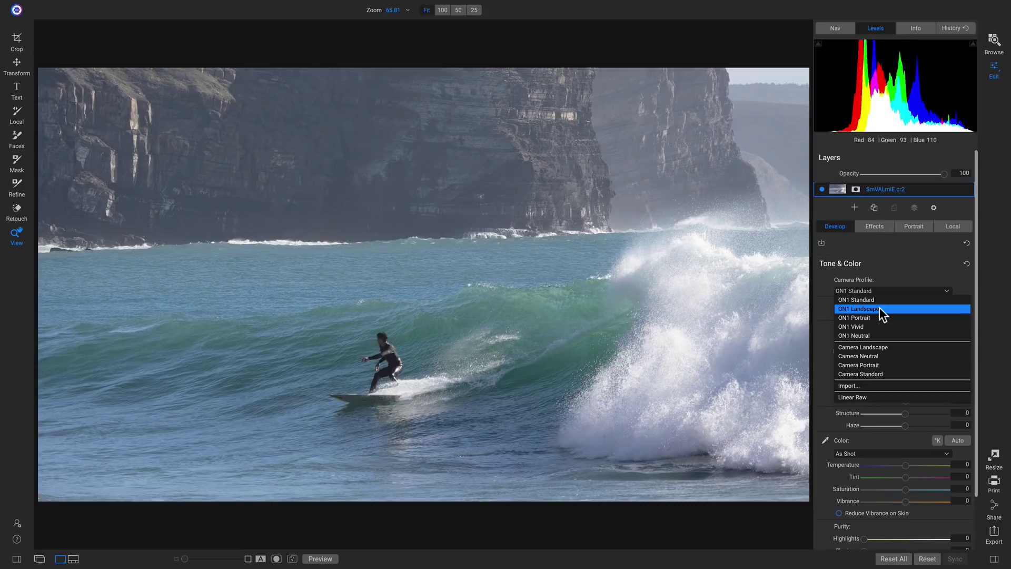
pyautogui.click(871, 308)
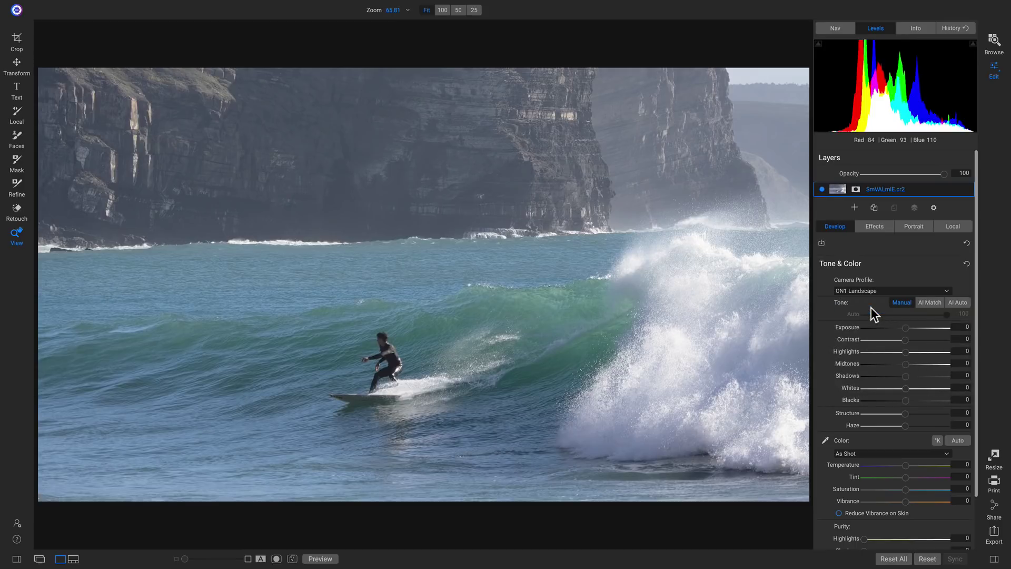
pyautogui.press('\\')
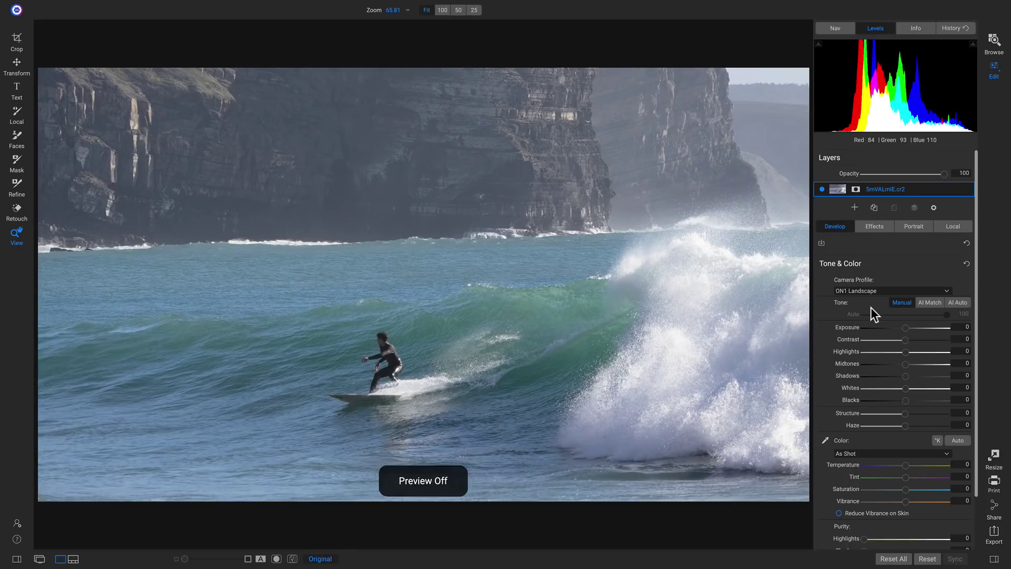
pyautogui.press('\\')
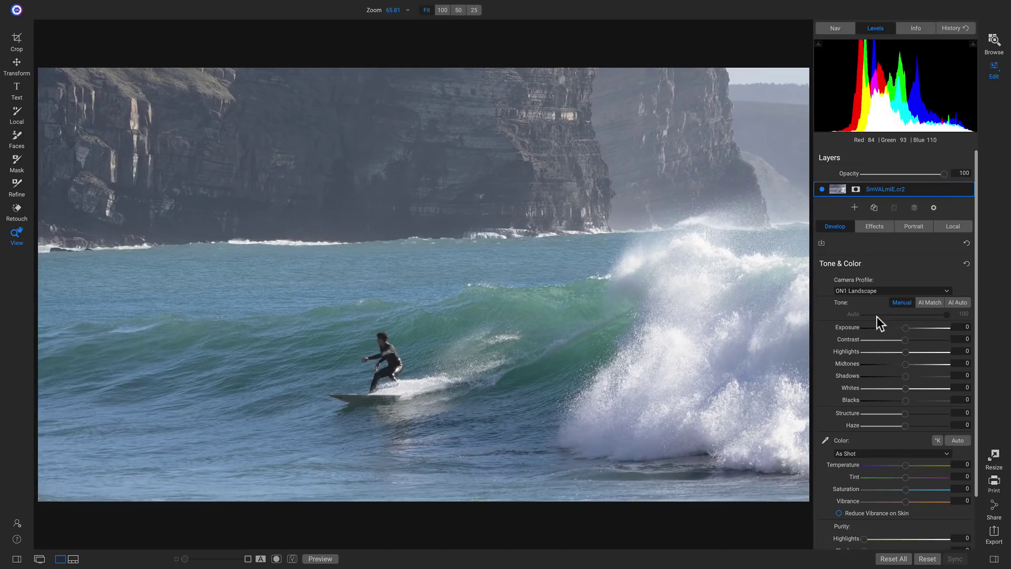
# Inspect the breaking wave for blown highlights with the clipping overlay, and lower Exposure to -0.9.
pyautogui.press('j')
pyautogui.click(703, 244)
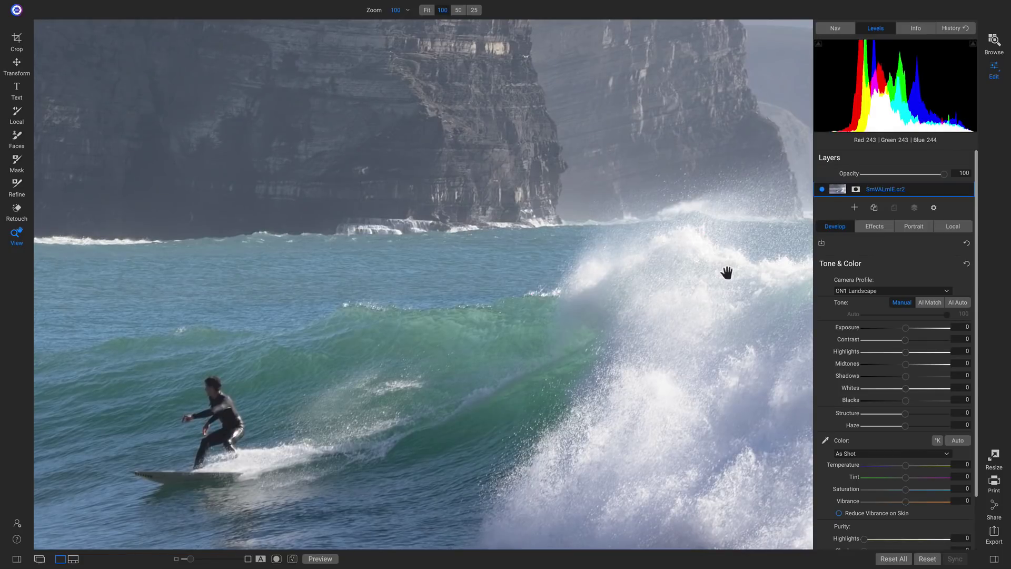
pyautogui.press('j')
pyautogui.press('j')
pyautogui.click(691, 227)
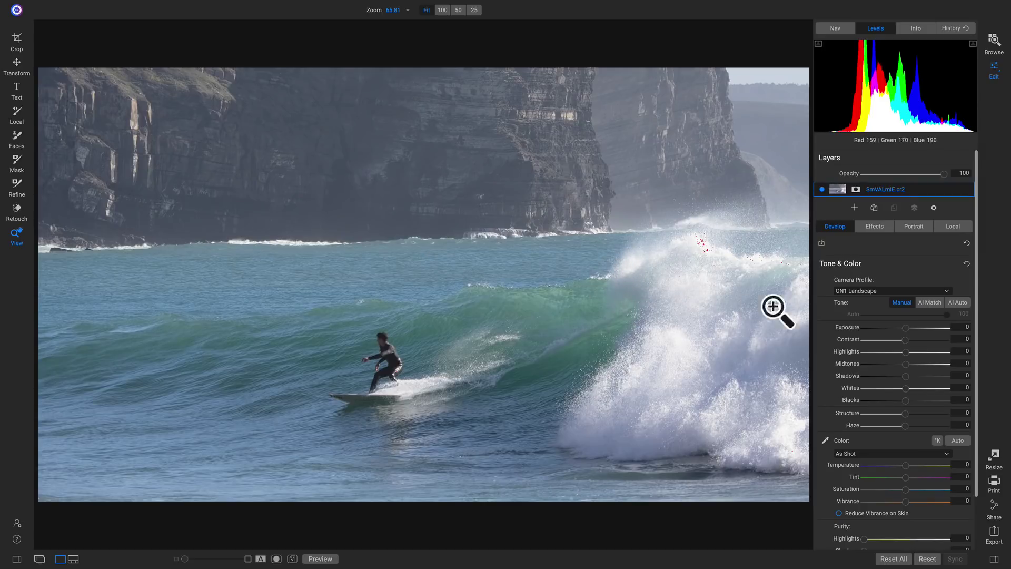
pyautogui.moveTo(905, 327); pyautogui.dragTo(898, 328)
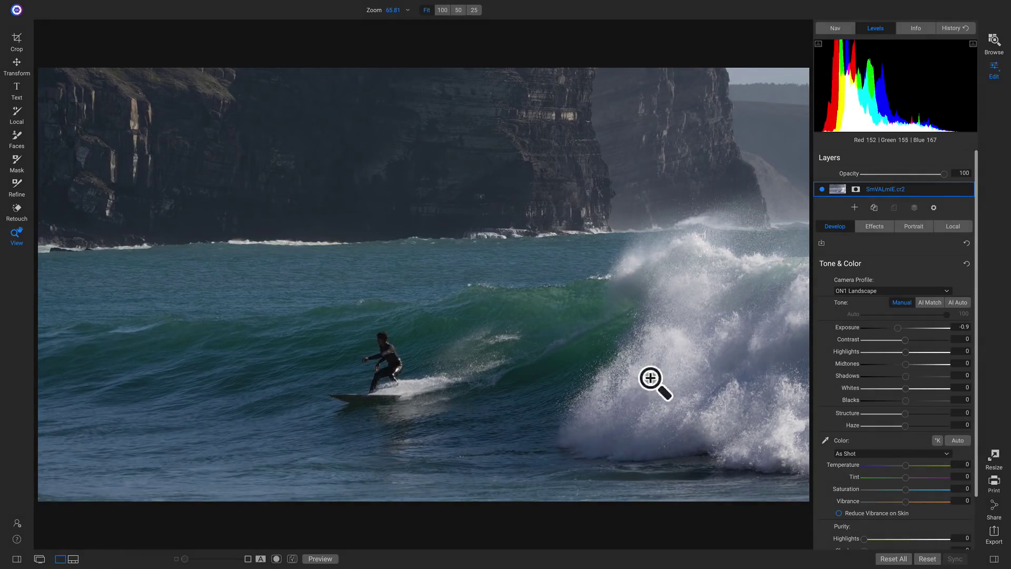
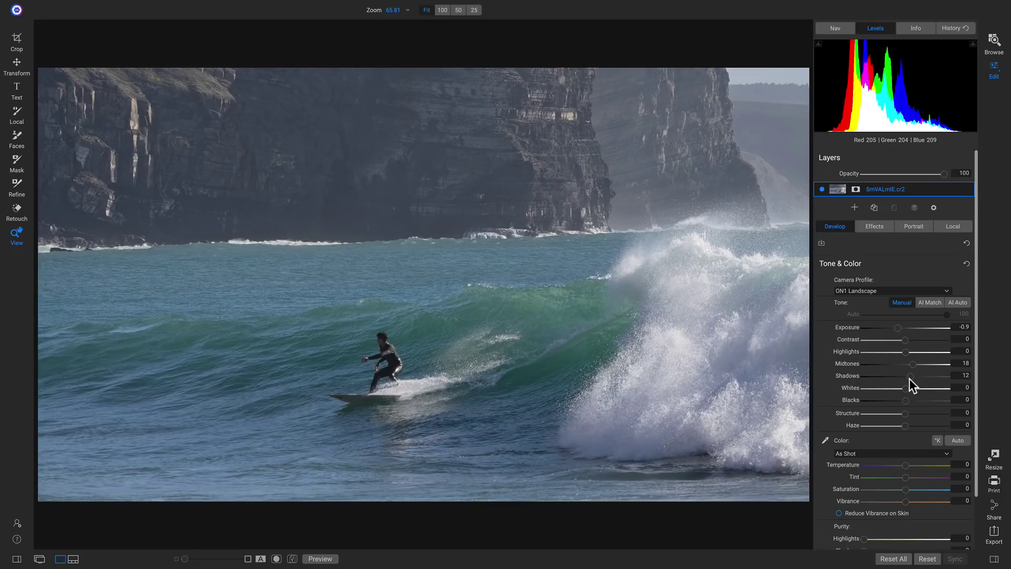
# Set Midtones to 18, Shadows to 12, Contrast to 27, Structure to 12 and Temperature to 20, and compare with the original.
pyautogui.click(910, 341)
pyautogui.moveTo(909, 341); pyautogui.dragTo(915, 343)
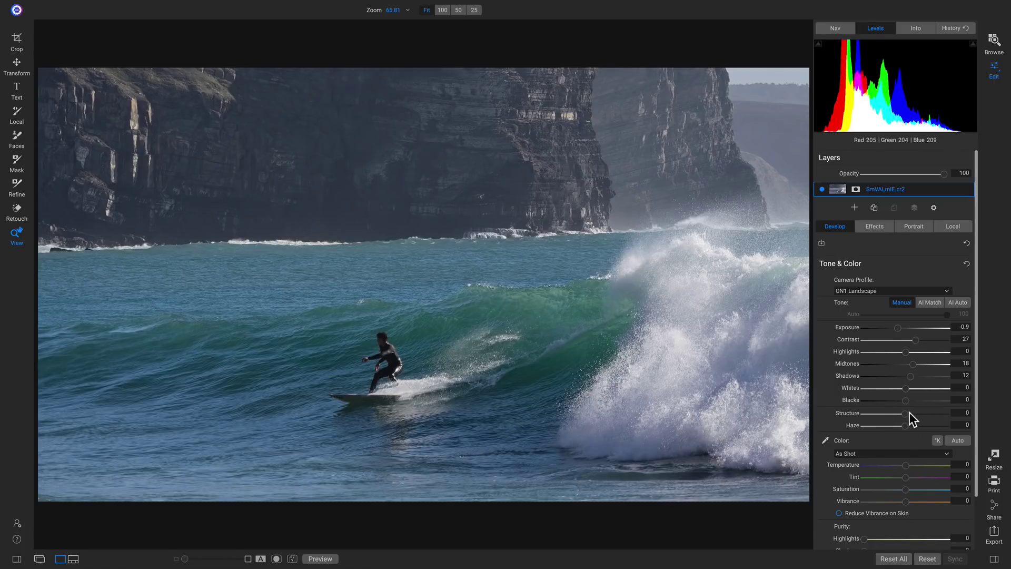
pyautogui.moveTo(907, 415); pyautogui.dragTo(910, 415)
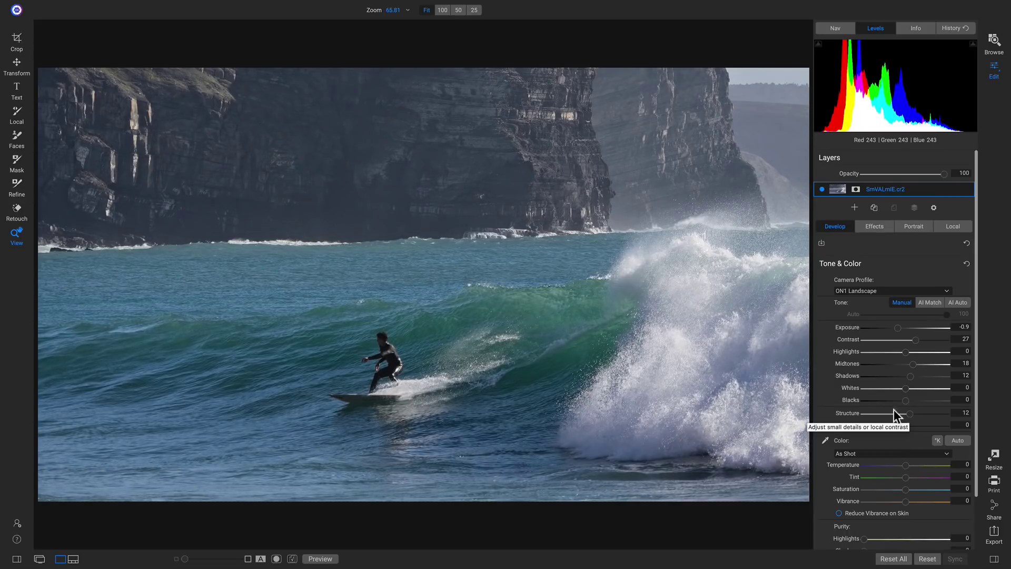
pyautogui.moveTo(908, 463); pyautogui.dragTo(917, 463)
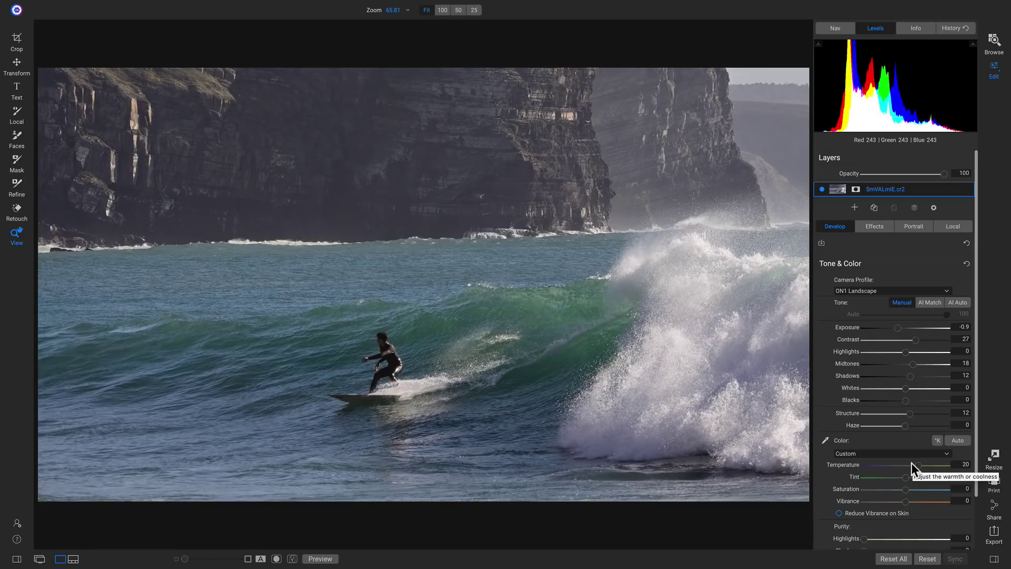
pyautogui.press('\\')
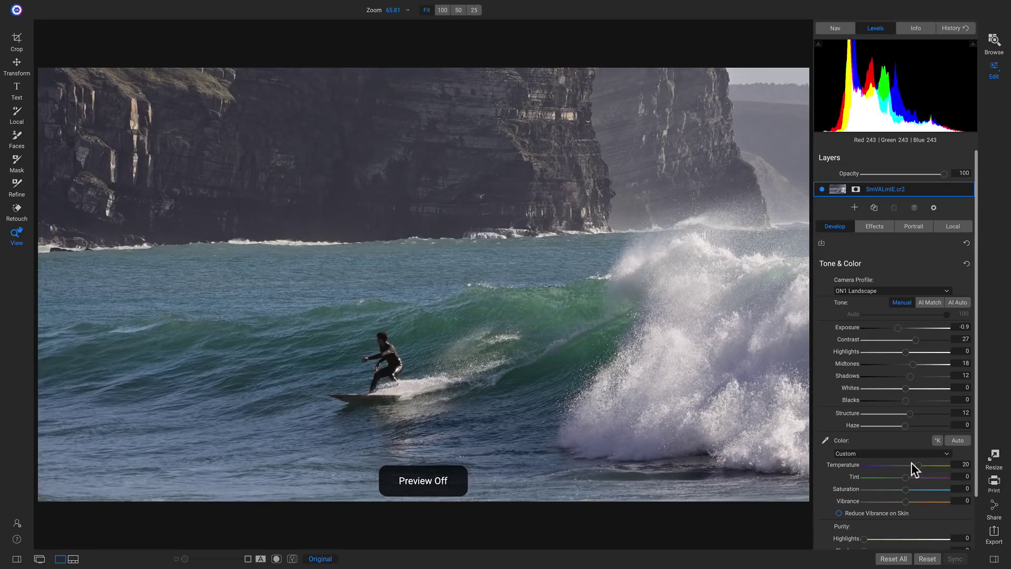
pyautogui.press('\\')
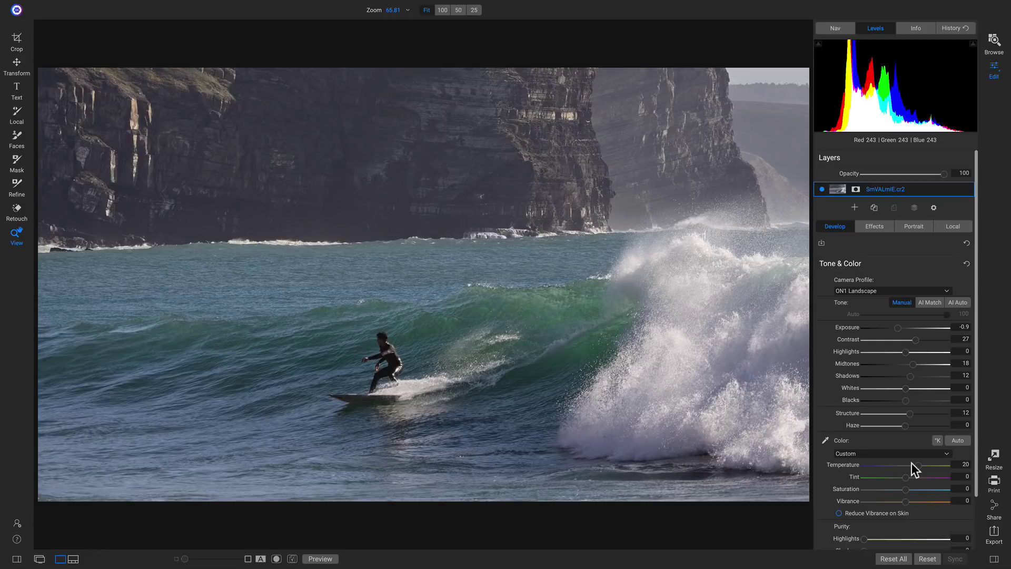
# Add a Dynamic Contrast effects filter to the photo and apply its Natural style.
pyautogui.click(875, 228)
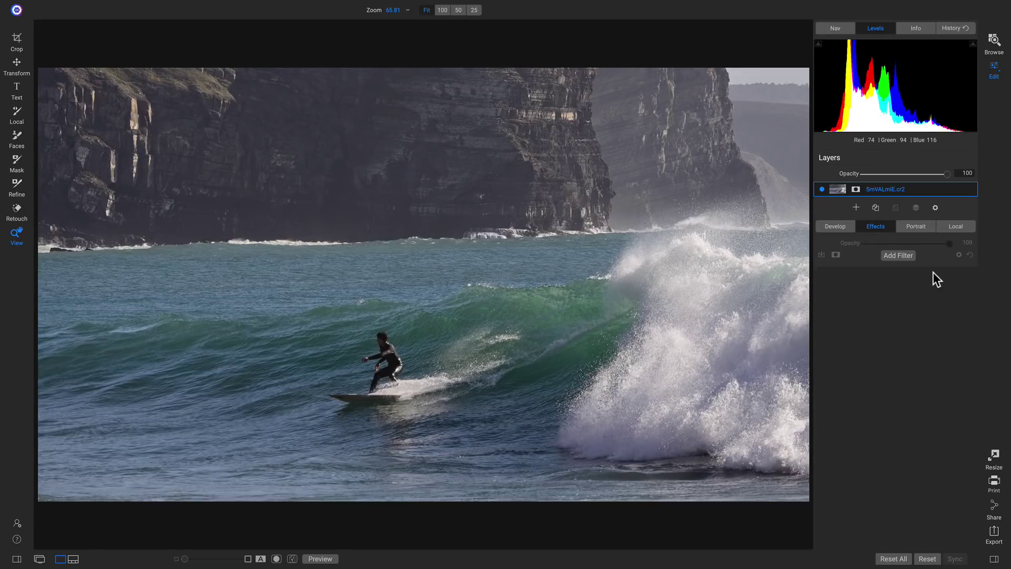
pyautogui.click(907, 256)
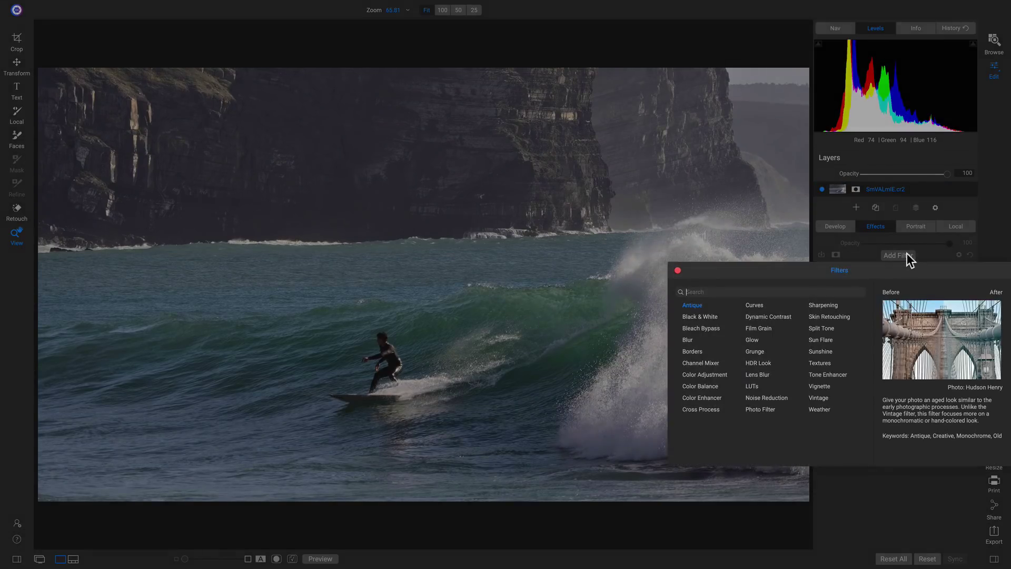
pyautogui.click(767, 317)
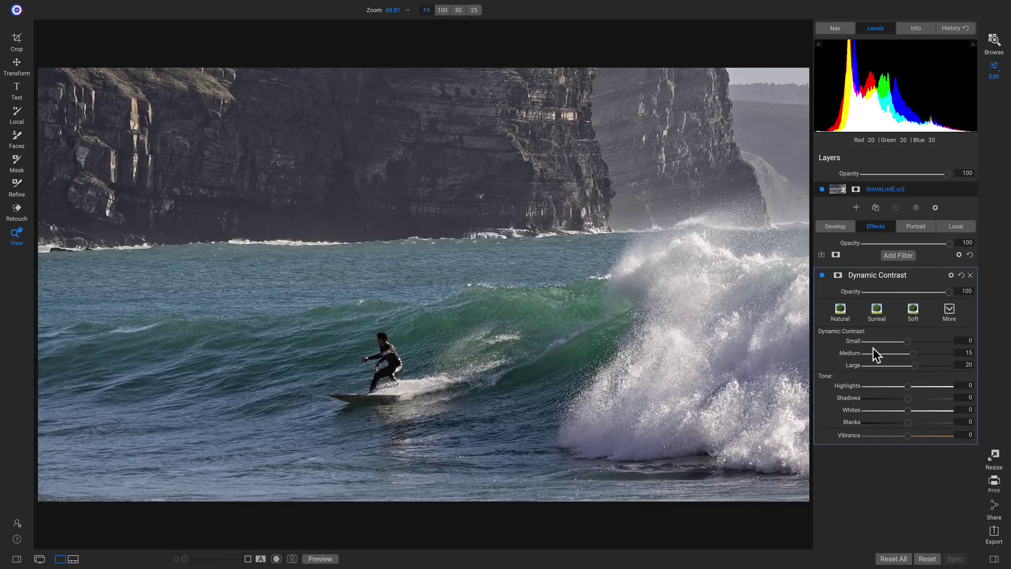
pyautogui.click(950, 310)
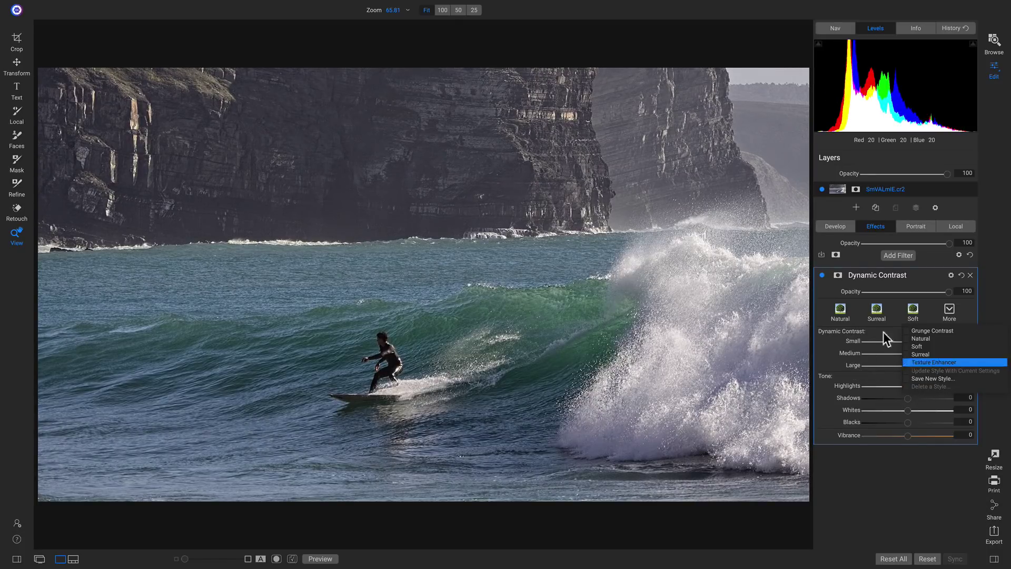
pyautogui.click(841, 315)
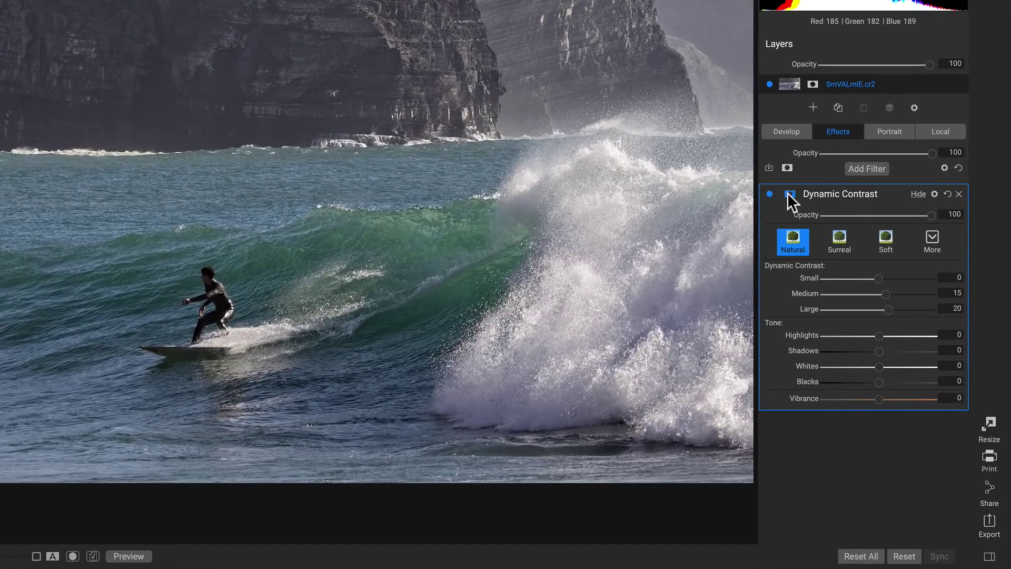
# Invert the Dynamic Contrast mask and paint the effect in over the breaking wave and surfer with the 400-size masking brush.
pyautogui.click(789, 194)
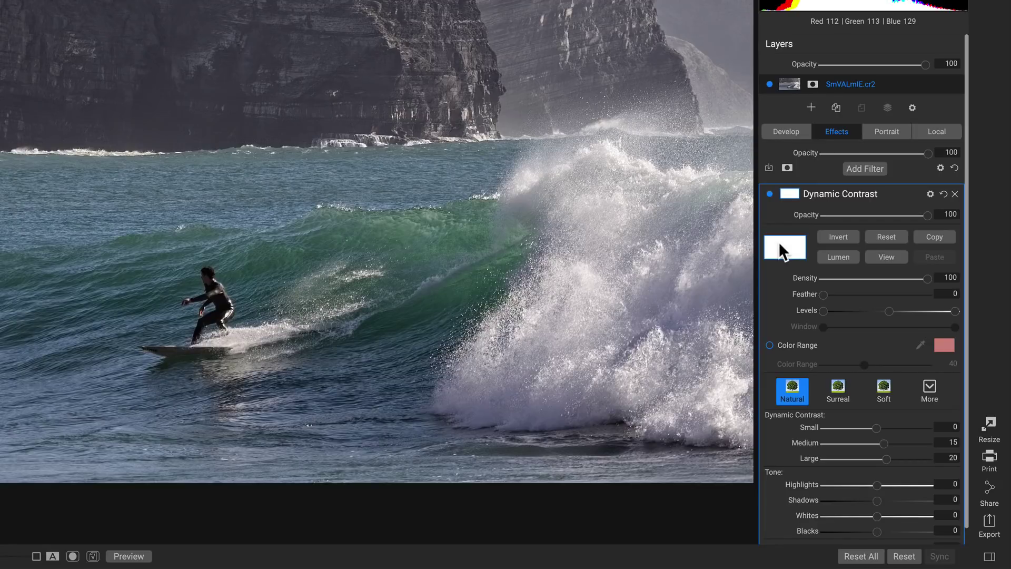
pyautogui.click(842, 236)
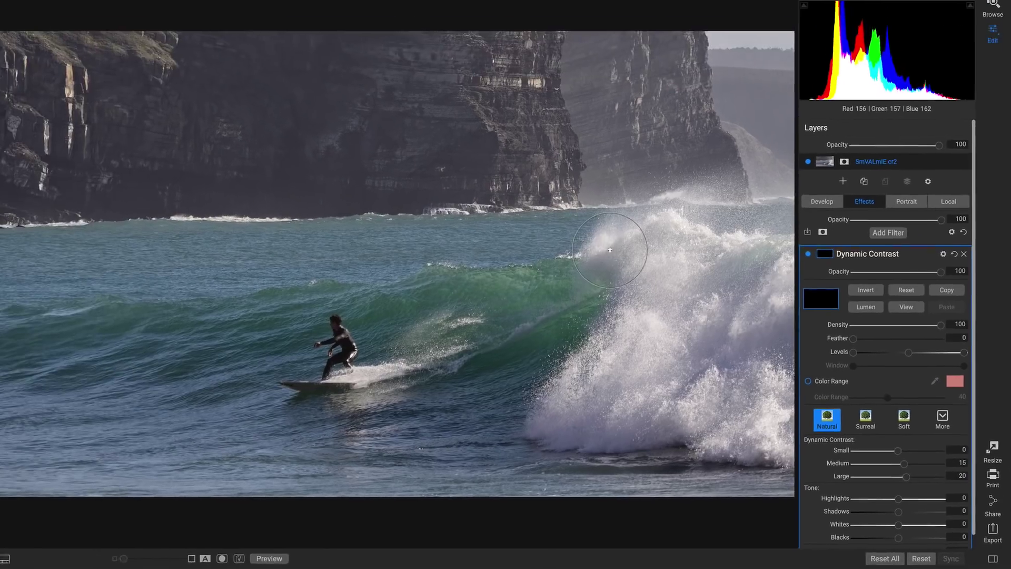
pyautogui.press('b')
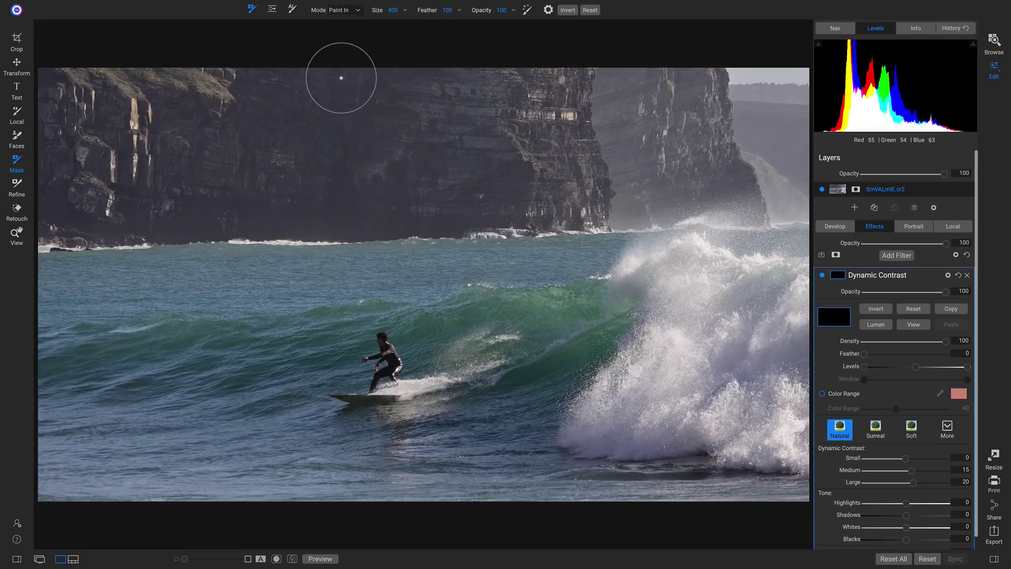
pyautogui.hotkey('shift', 'x')
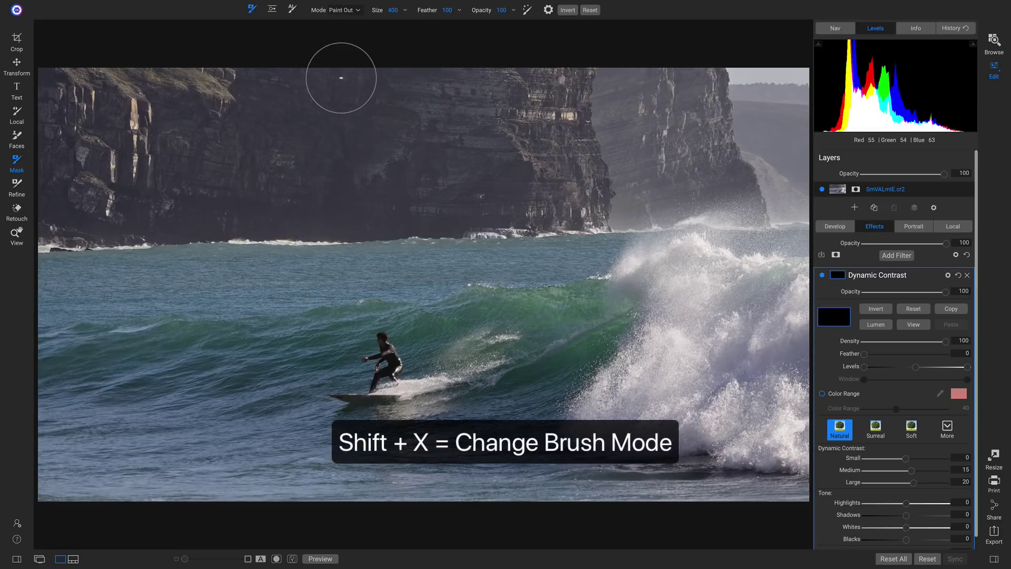
pyautogui.hotkey('shift', 'x')
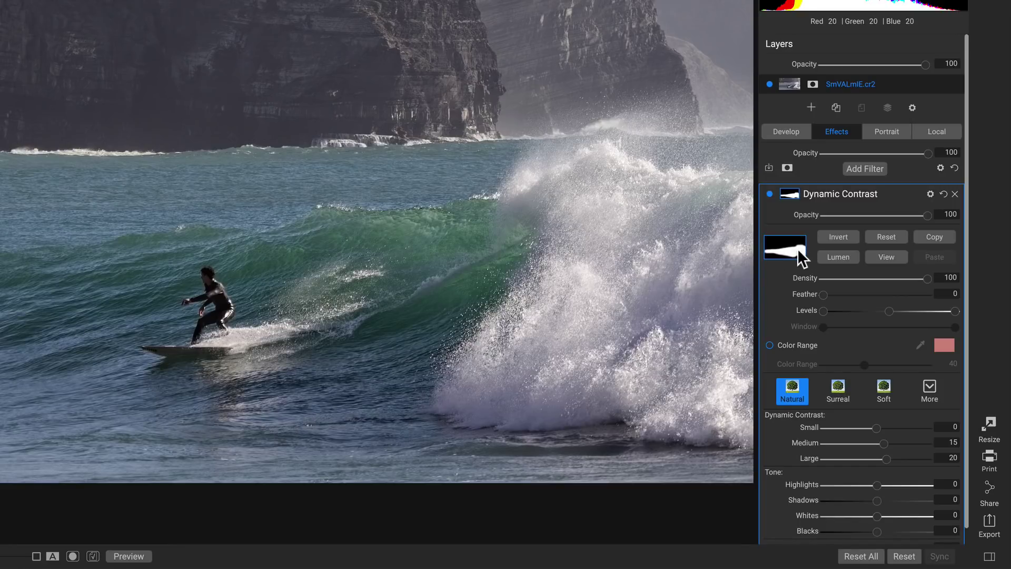
# Set the Dynamic Contrast filter's Small to 10, Shadows to 19, Blacks to -6 and Vibrance to 12, and compare the photo without it.
pyautogui.scroll(-1, 860, 328)
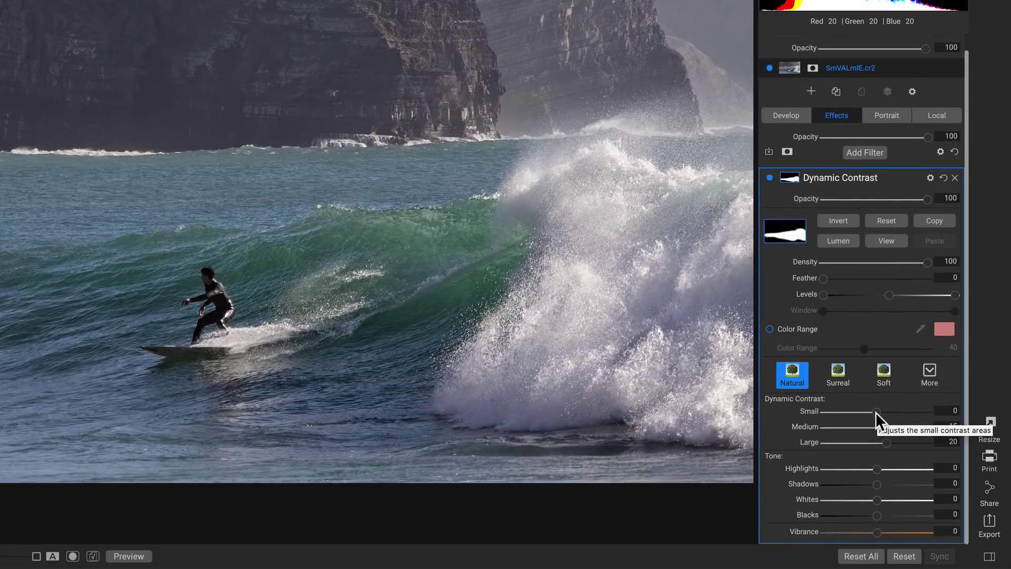
pyautogui.scroll(2, 880, 412)
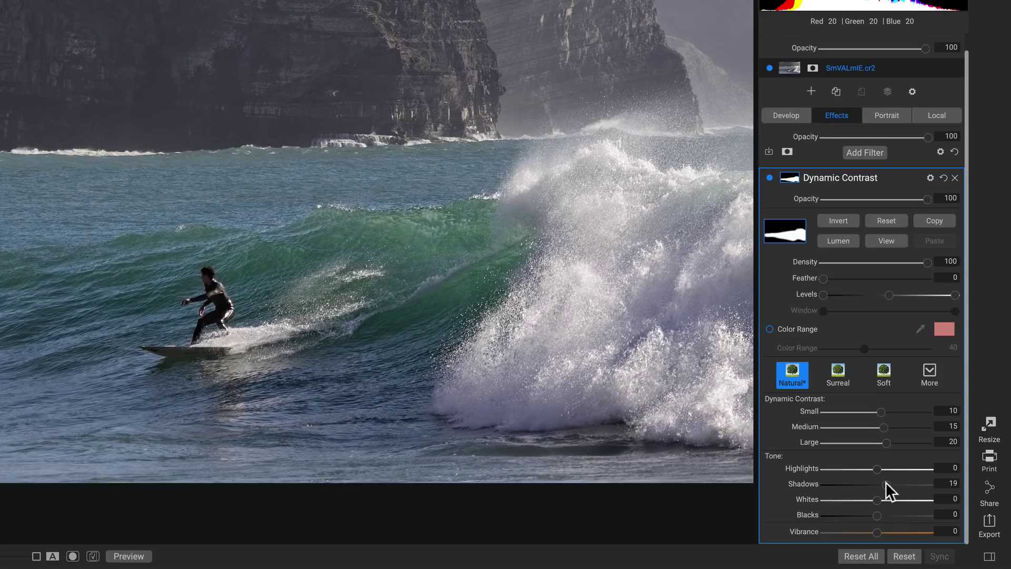
pyautogui.scroll(1, 878, 532)
pyautogui.moveTo(875, 516); pyautogui.dragTo(875, 517)
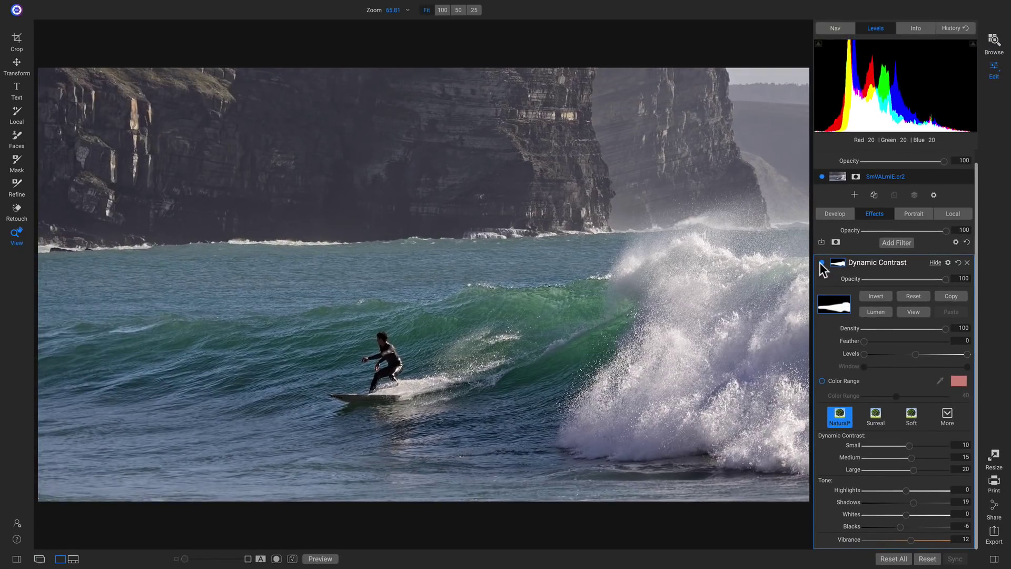
pyautogui.click(821, 263)
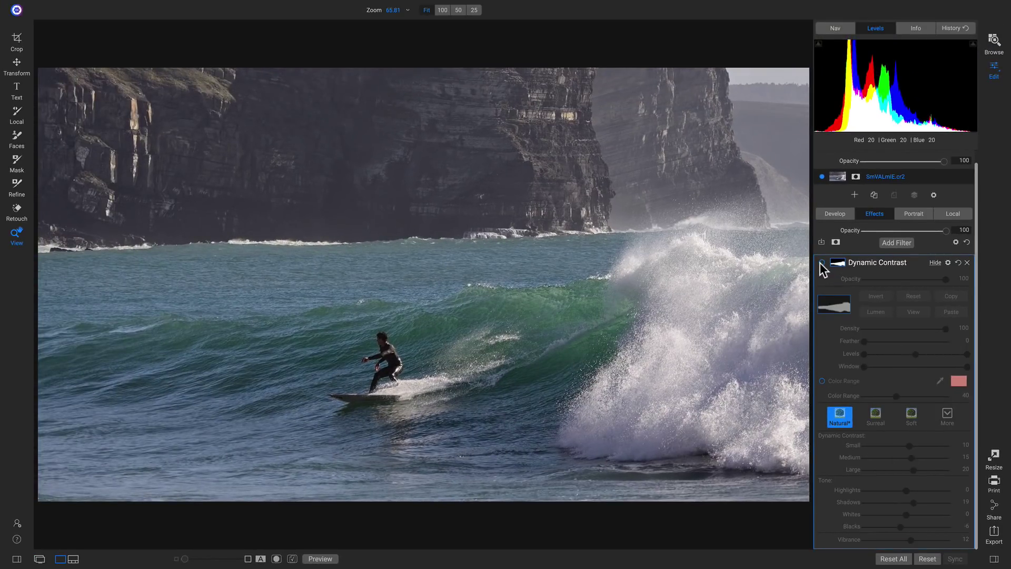
pyautogui.click(822, 263)
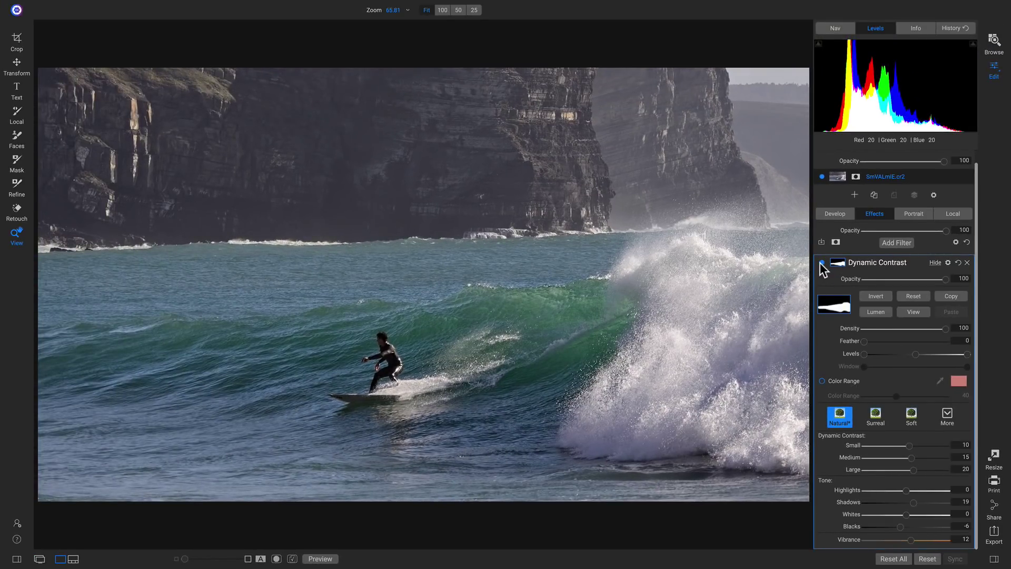
pyautogui.click(822, 263)
pyautogui.click(821, 263)
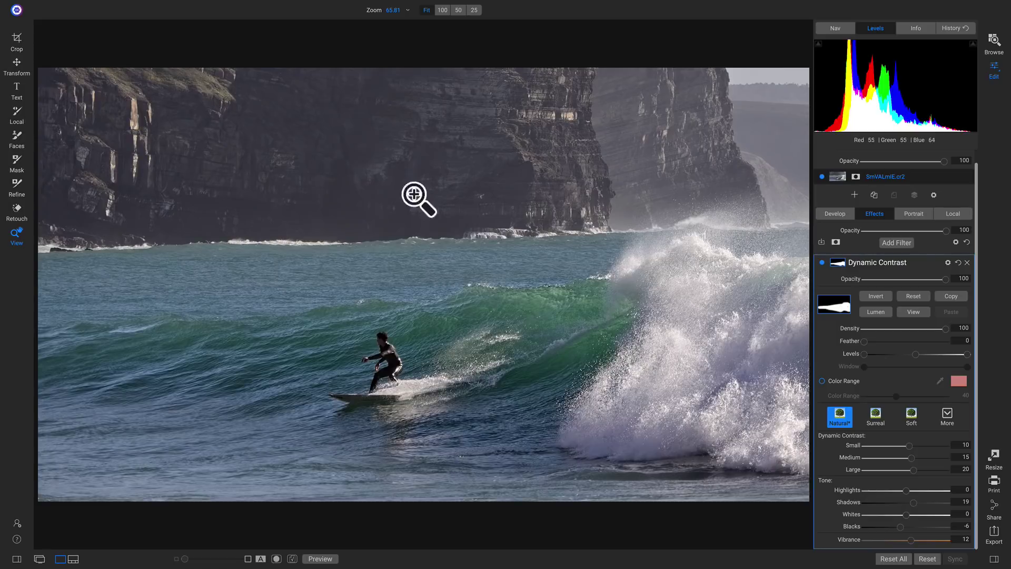
# Add a Split Tone filter with the Warm style and set its blending mode to Color.
pyautogui.click(897, 242)
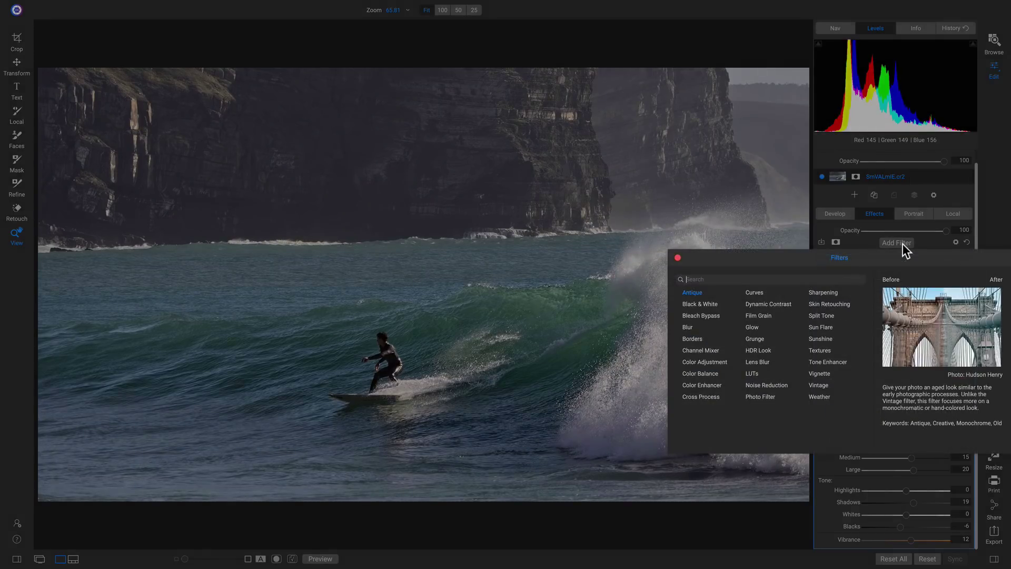
pyautogui.click(823, 315)
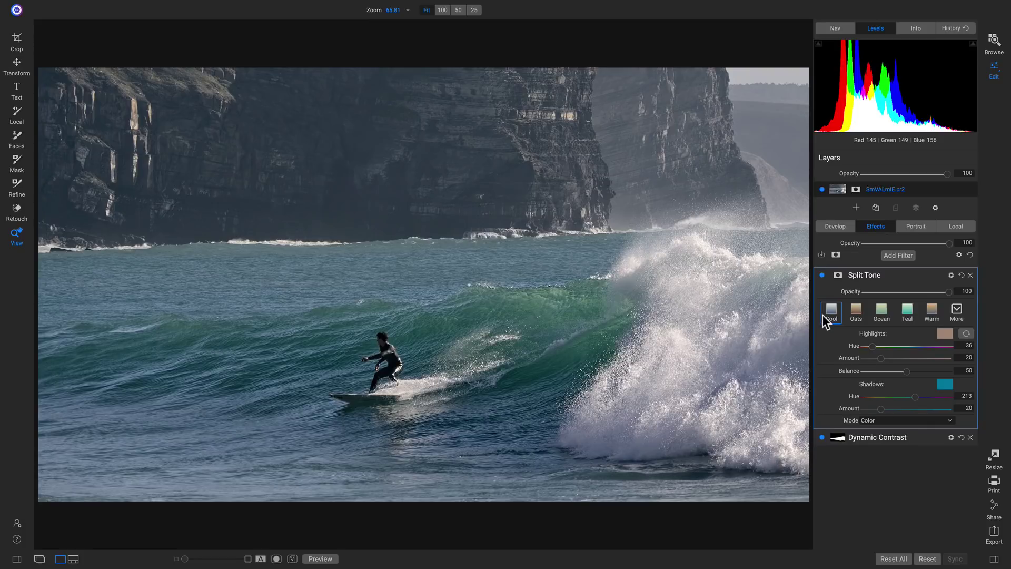
pyautogui.click(932, 313)
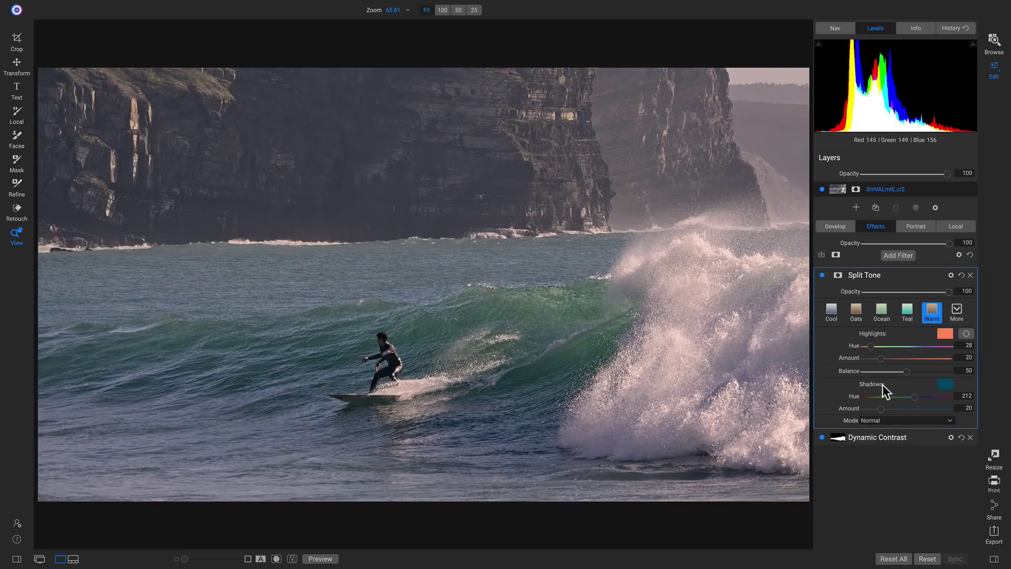
pyautogui.click(875, 421)
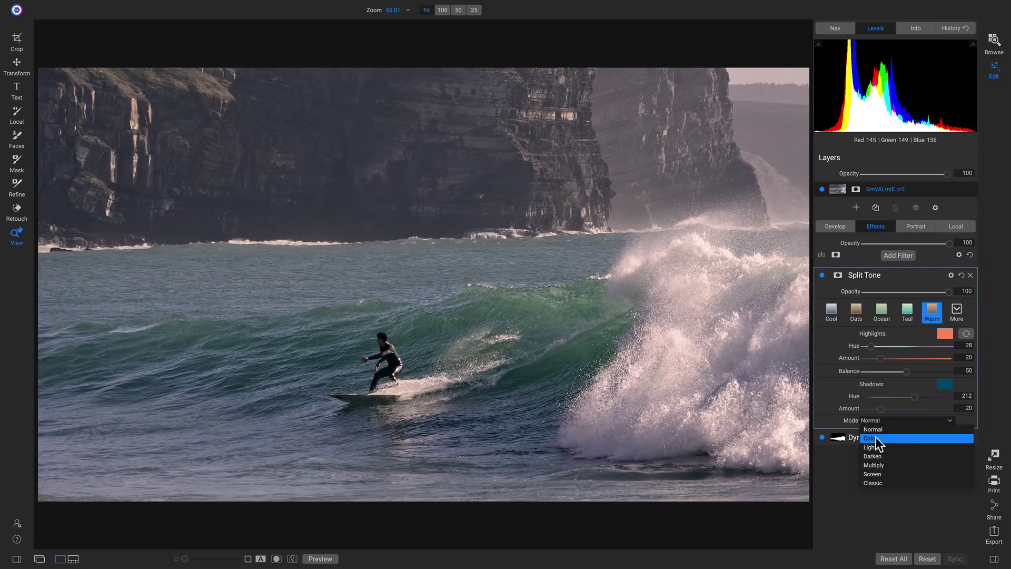
pyautogui.click(877, 439)
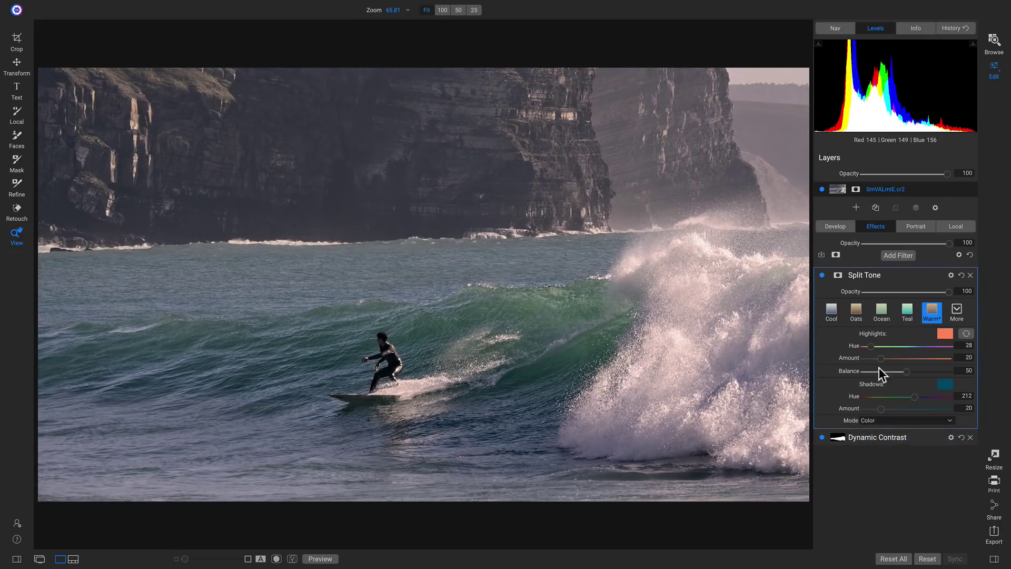
# Raise the Split Tone highlights Amount to 53 and set the photo's Blacks in Tone & Color to -15.
pyautogui.moveTo(881, 359); pyautogui.dragTo(915, 359)
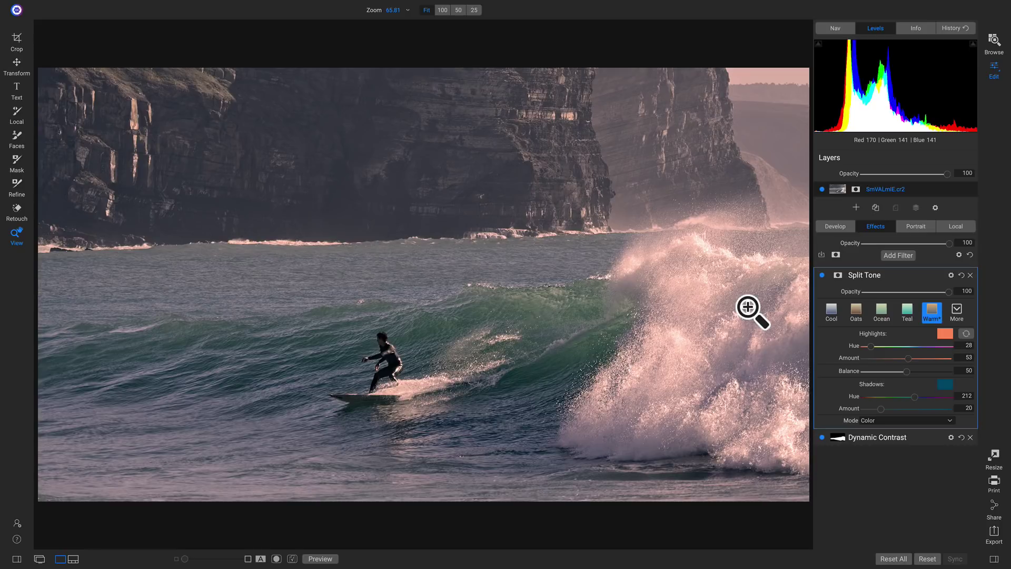
pyautogui.click(838, 227)
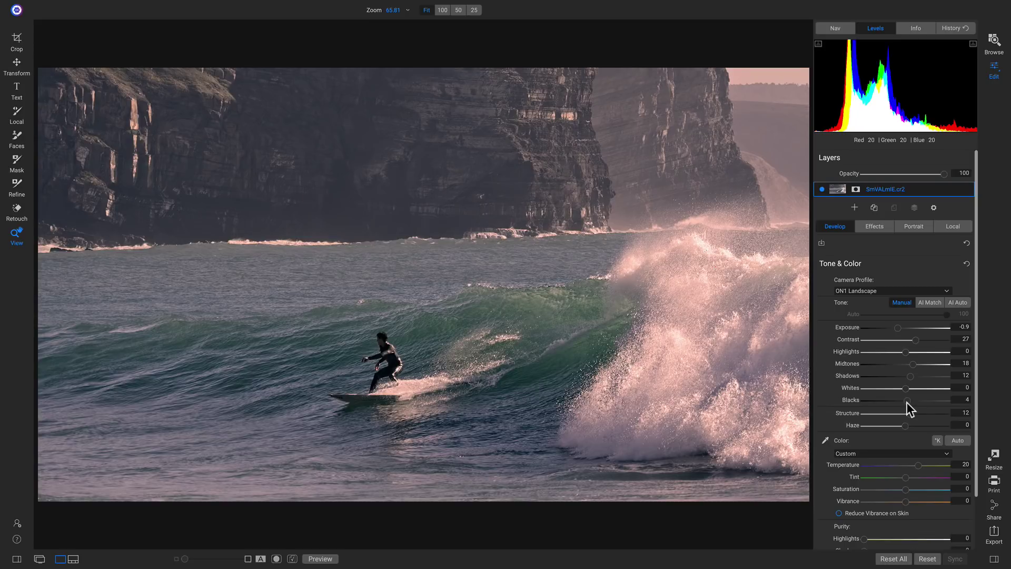
pyautogui.click(889, 406)
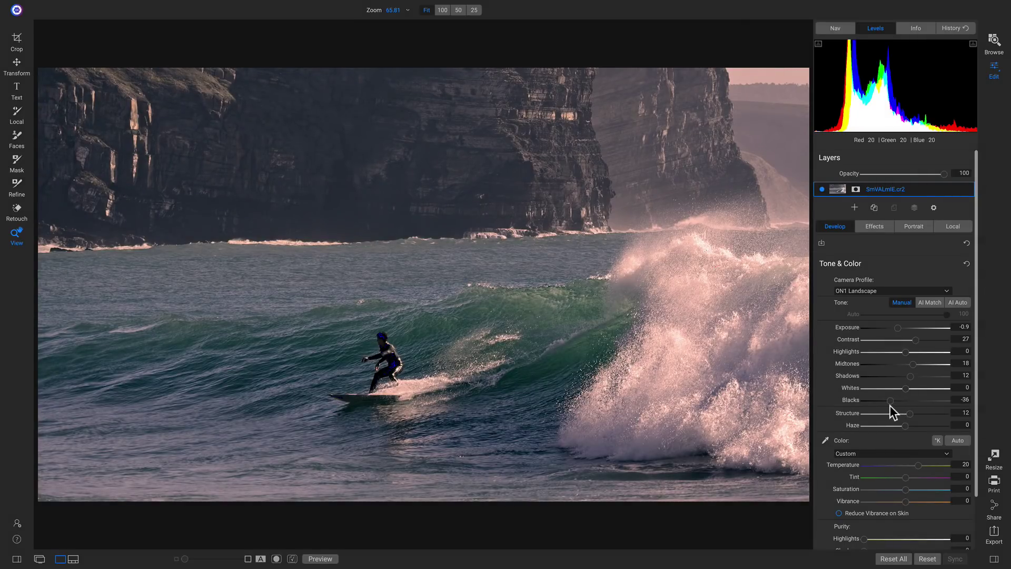
pyautogui.moveTo(891, 405); pyautogui.dragTo(899, 401)
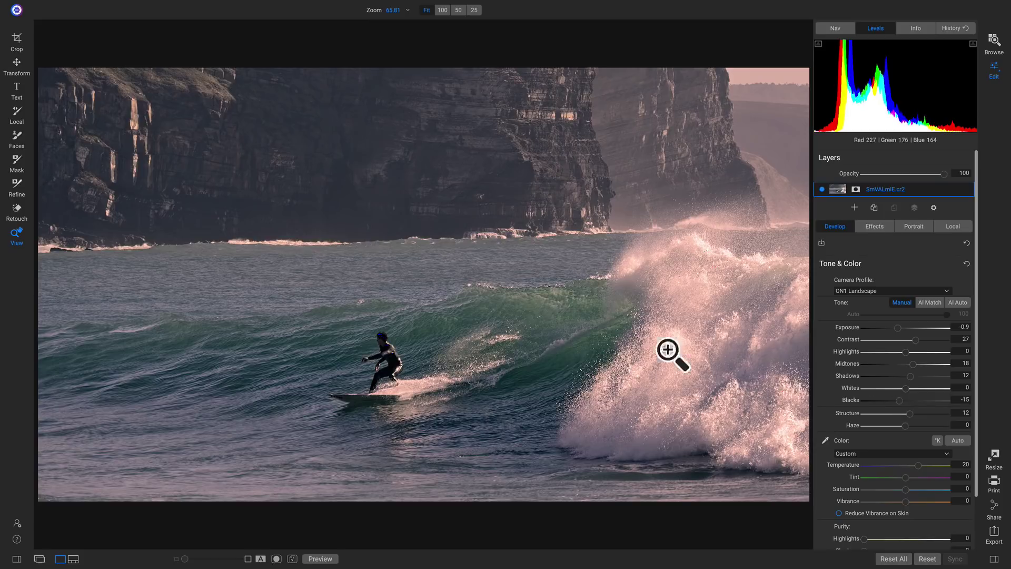
# Inspect the surfer's clipped shadows at 100% zoom, hide the clipping overlay, and compare the whole photo with the original.
pyautogui.click(379, 340)
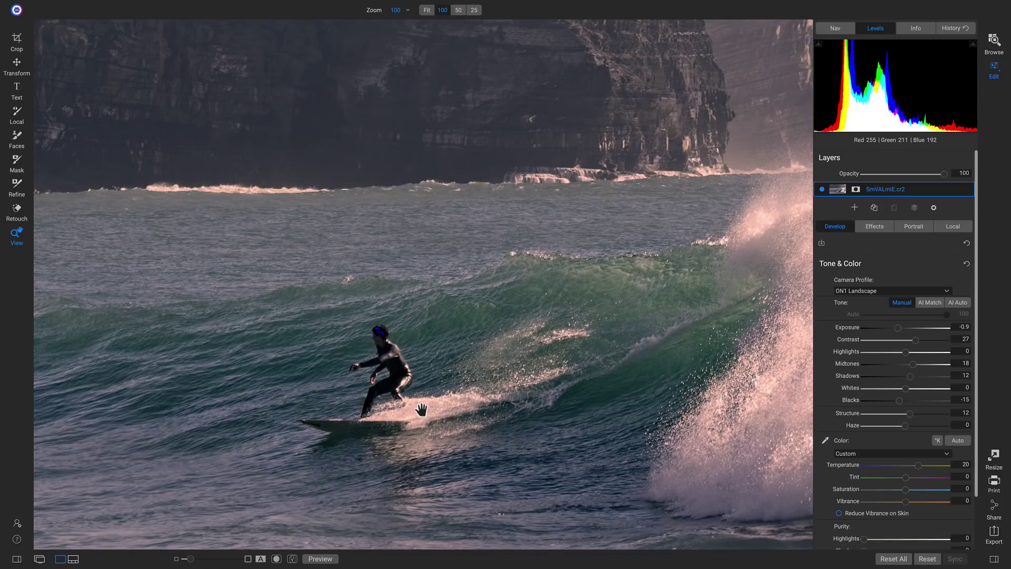
pyautogui.press('j')
pyautogui.hotkey('ctrl', '0')
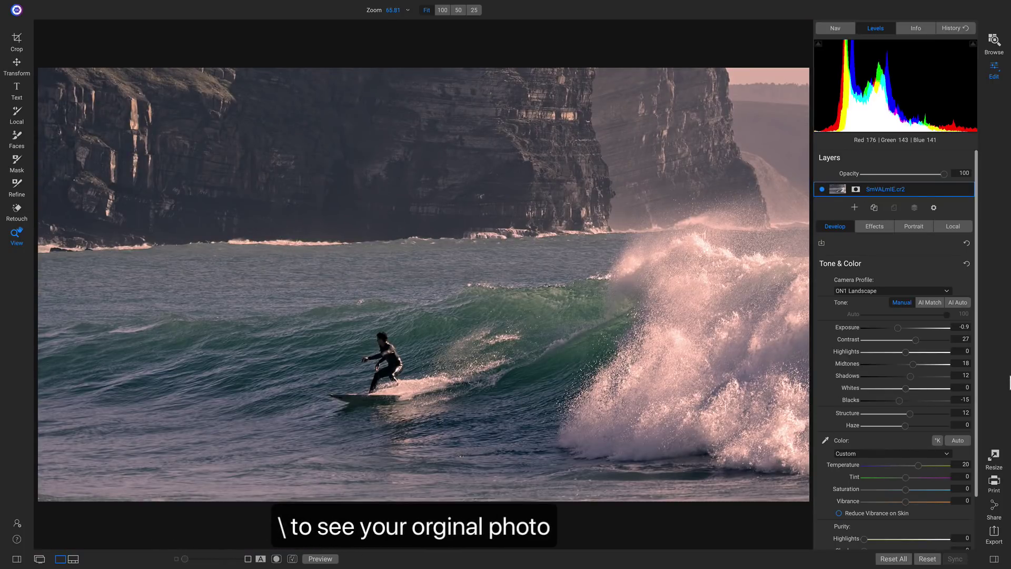
pyautogui.press('\\')
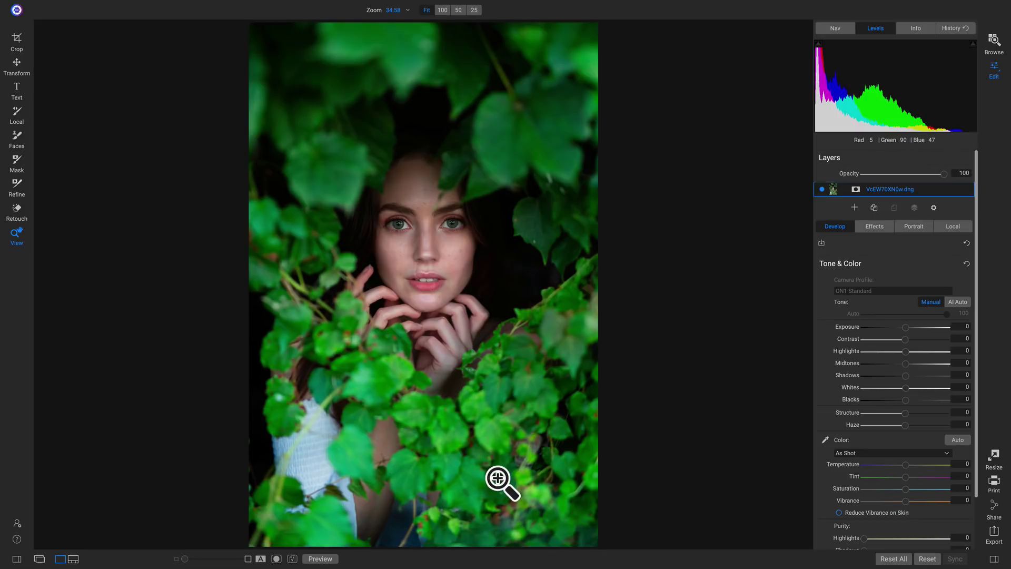
# Crop the portrait photo to 4x5 (8x10) and reposition it so the face sits slightly higher in the frame.
pyautogui.press('c')
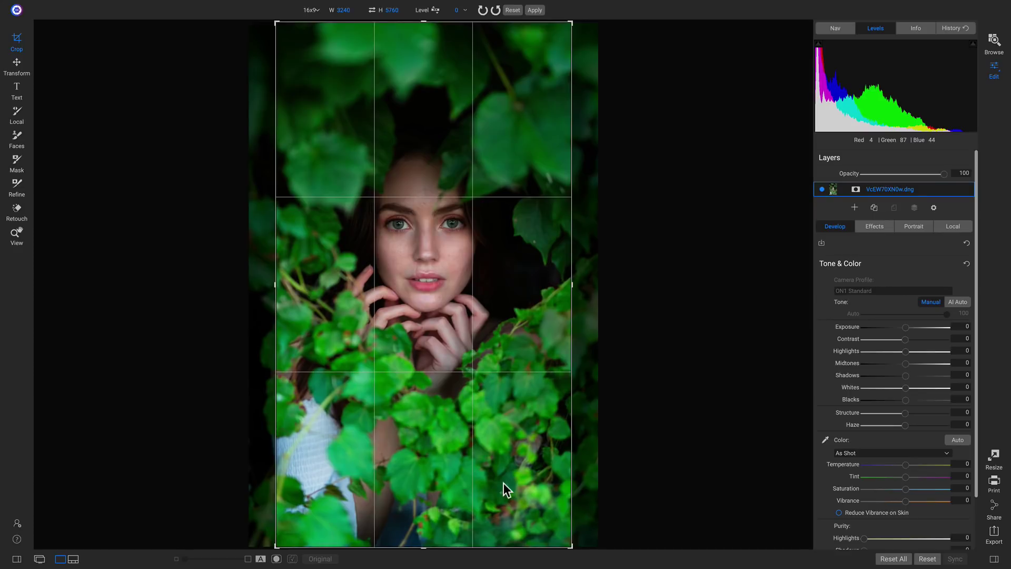
pyautogui.click(312, 9)
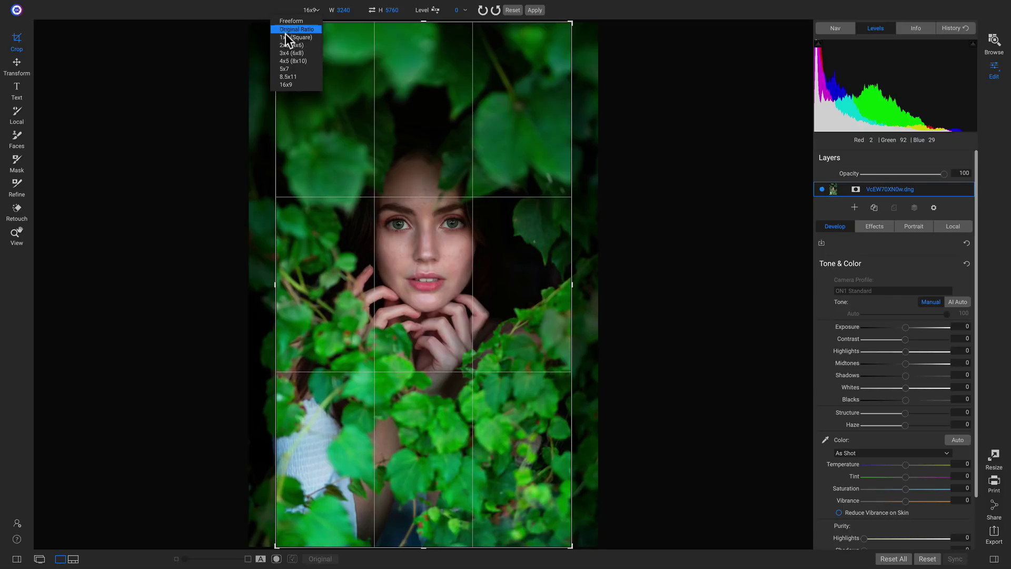
pyautogui.click(291, 62)
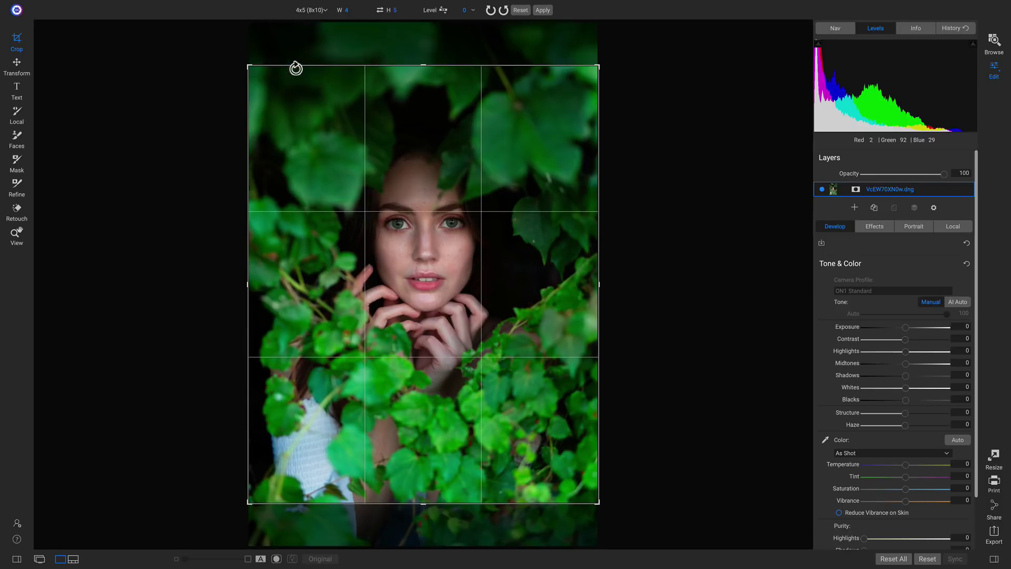
pyautogui.moveTo(520, 293); pyautogui.dragTo(493, 263)
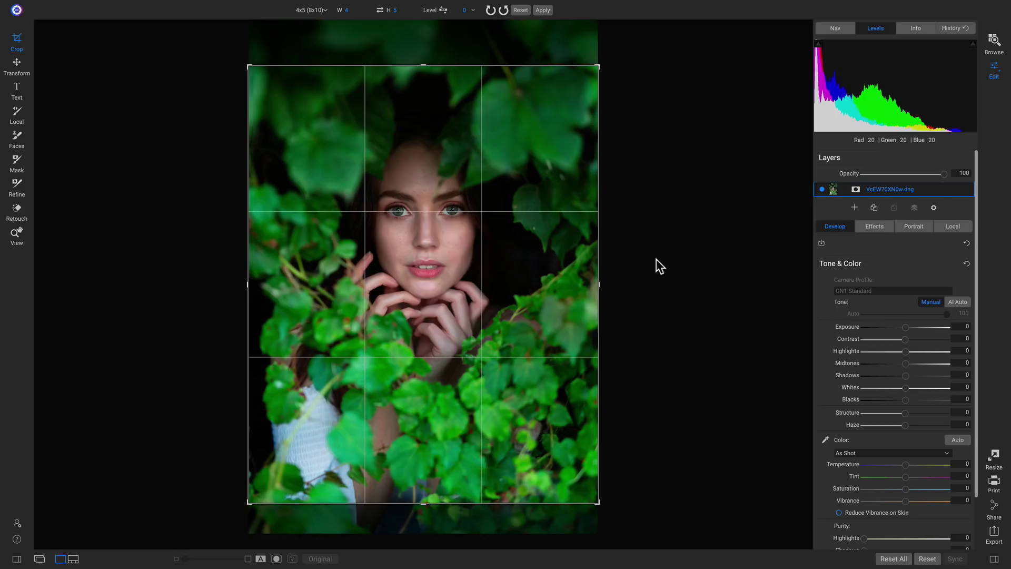
pyautogui.press('z')
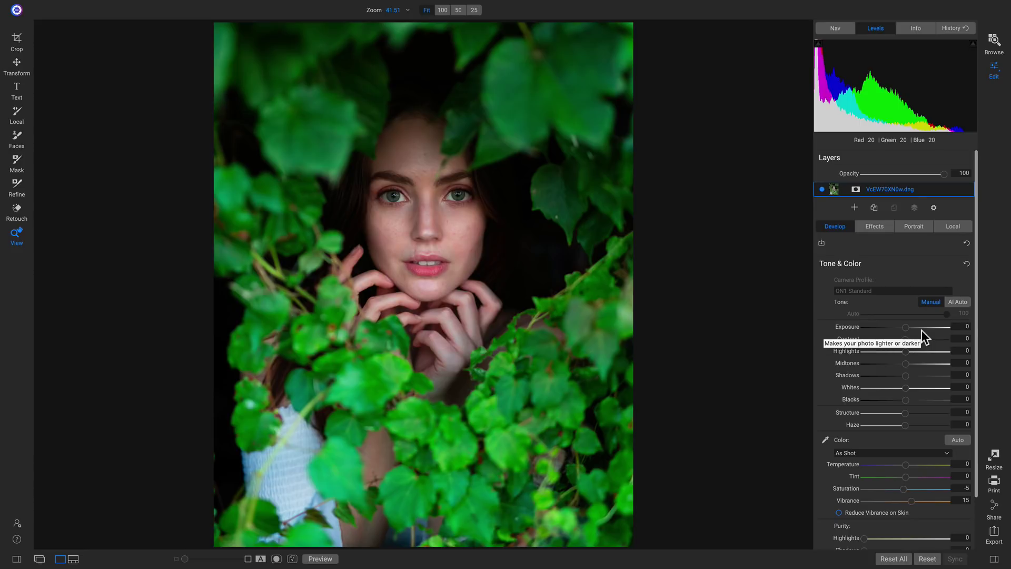
# Apply AI Auto tone at amount 100 to the portrait photo and set its Exposure to 0.3.
pyautogui.click(956, 301)
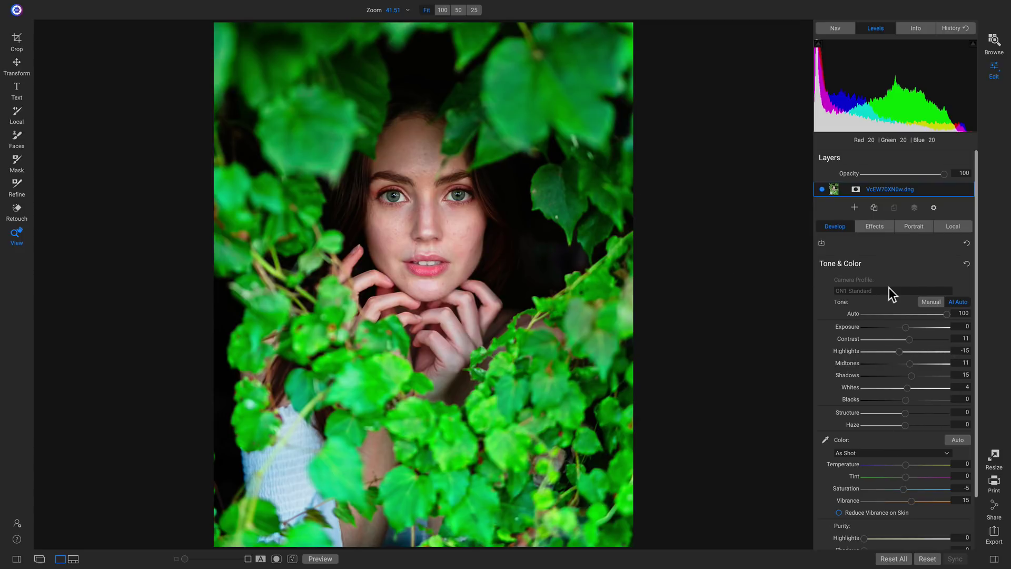
pyautogui.moveTo(934, 314)
pyautogui.mouseDown()
pyautogui.moveTo(872, 314)
pyautogui.moveTo(936, 314)
pyautogui.mouseUp()
pyautogui.click(959, 314)
pyautogui.press('\\')
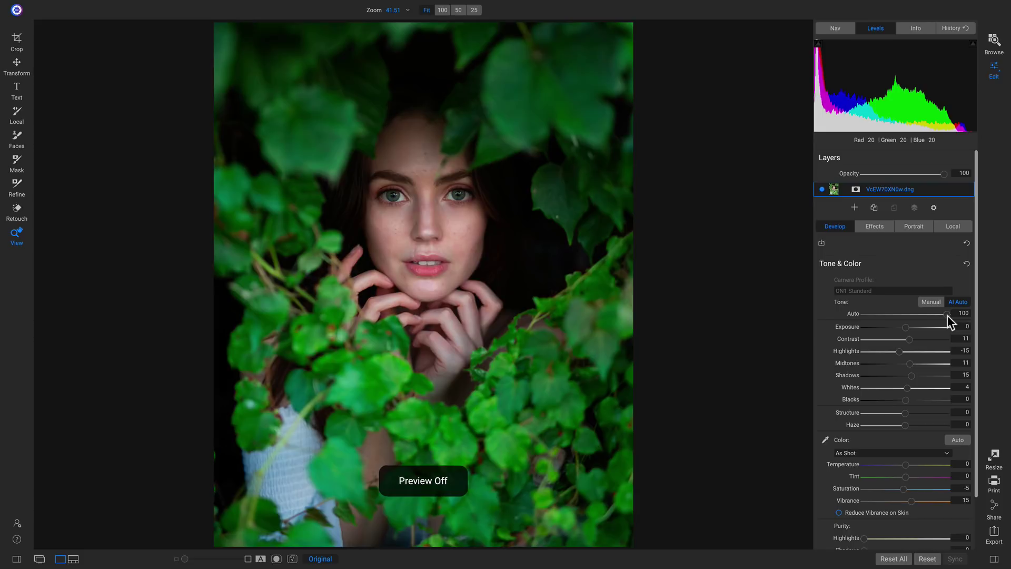
pyautogui.press('\\')
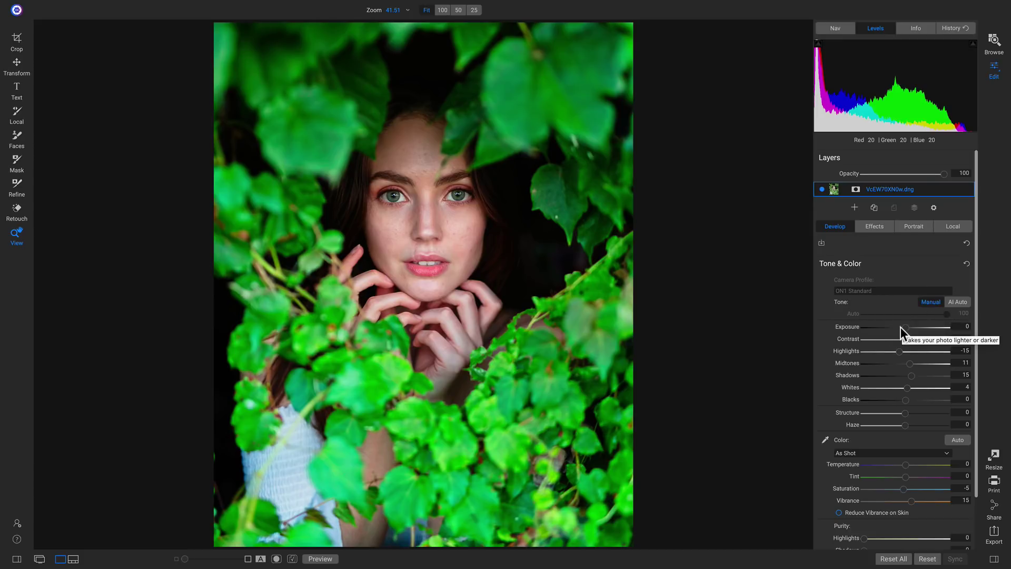
pyautogui.moveTo(906, 327); pyautogui.dragTo(907, 328)
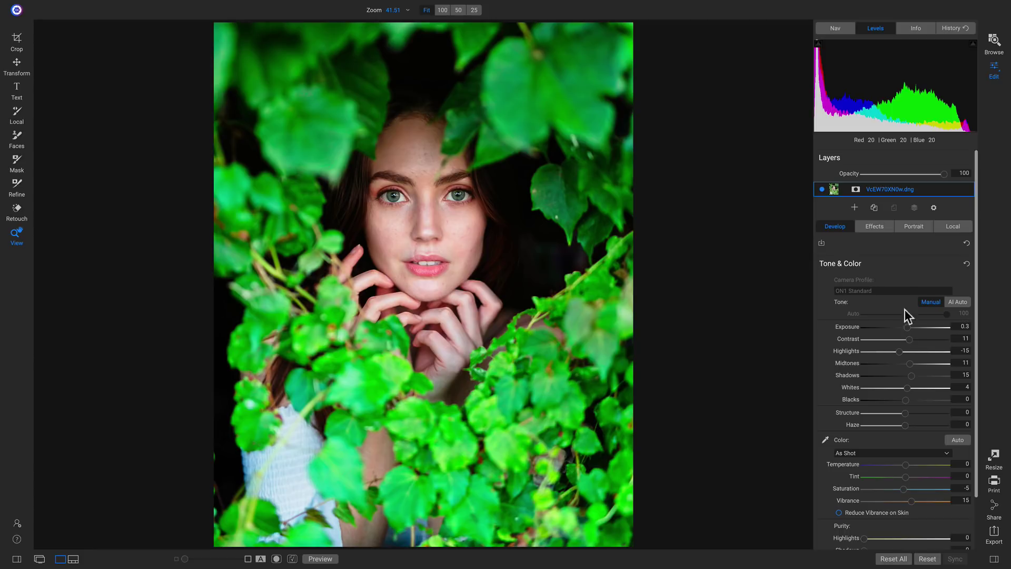
# Retouch the woman's skin with Portrait's Blemishes at 63, Smoothing at 52 and Shine at 36, and compare the face without it.
pyautogui.click(915, 227)
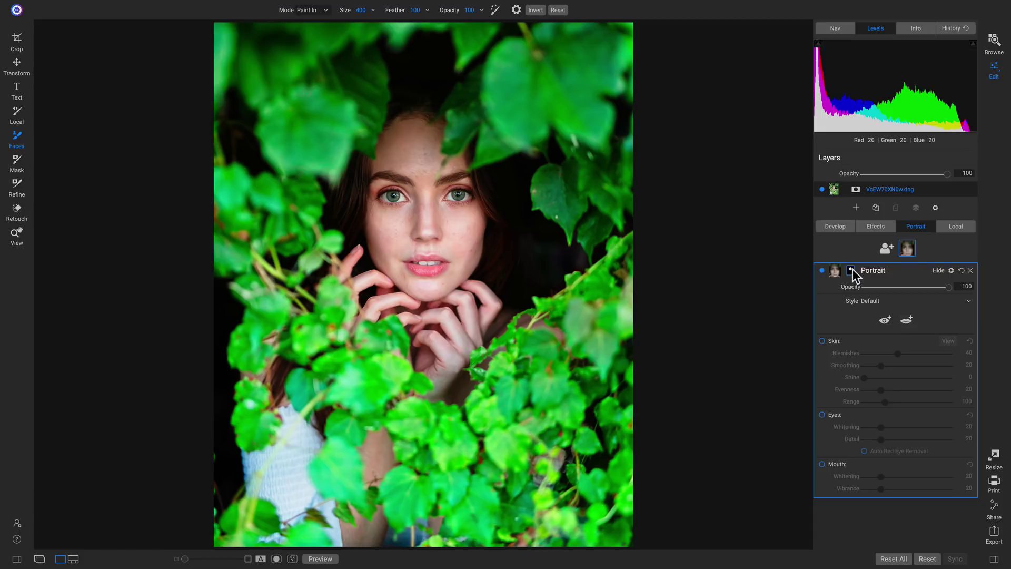
pyautogui.press('z')
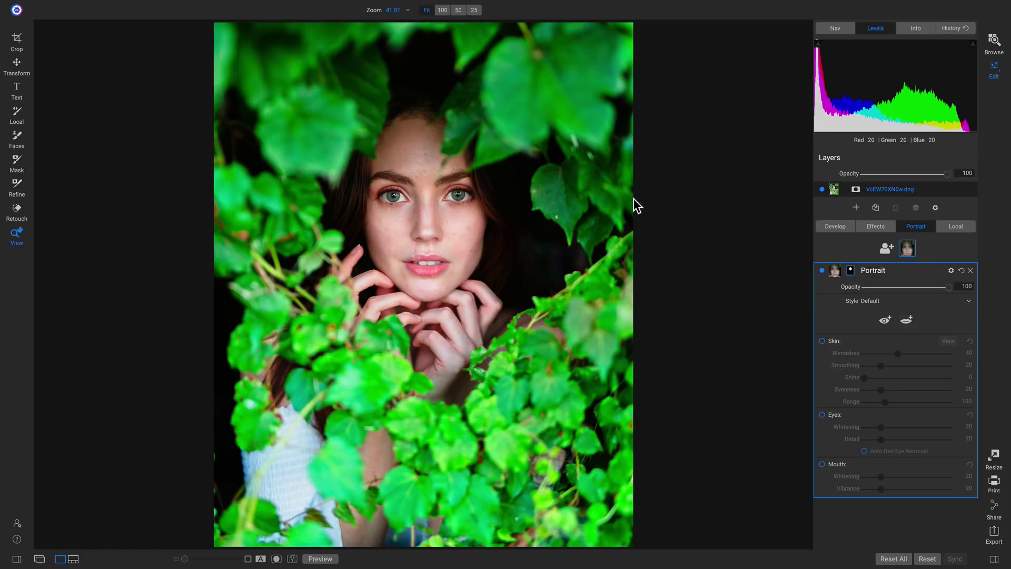
pyautogui.click(423, 209)
pyautogui.moveTo(418, 210); pyautogui.dragTo(426, 271)
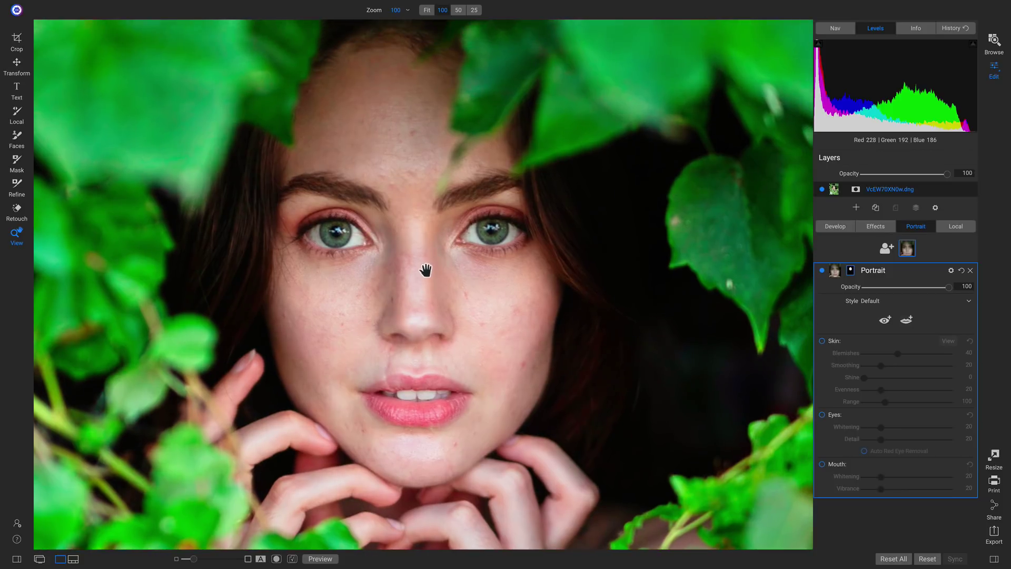
pyautogui.click(823, 341)
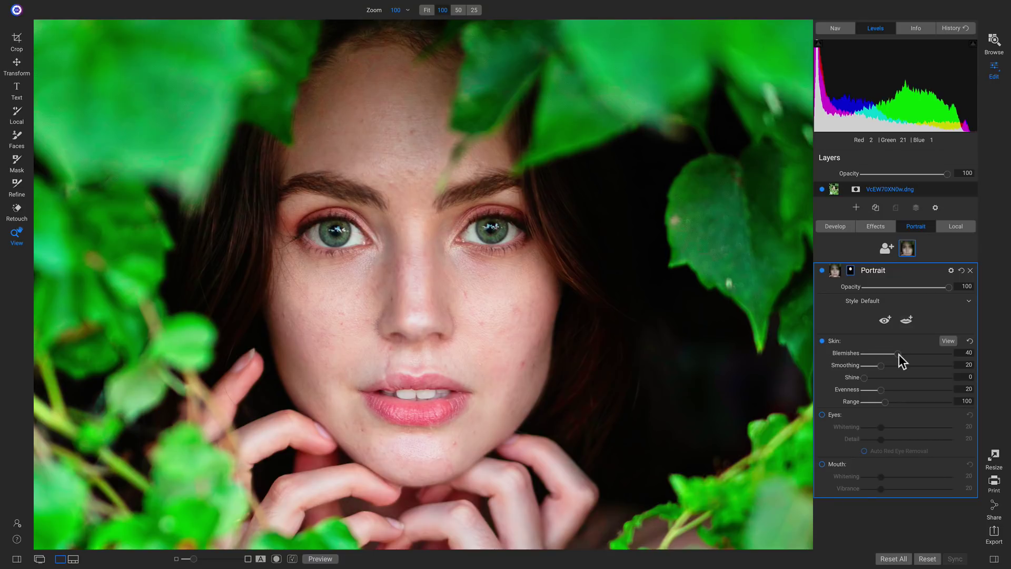
pyautogui.moveTo(901, 355)
pyautogui.mouseDown()
pyautogui.moveTo(925, 354)
pyautogui.moveTo(886, 365)
pyautogui.mouseUp()
pyautogui.click(823, 341)
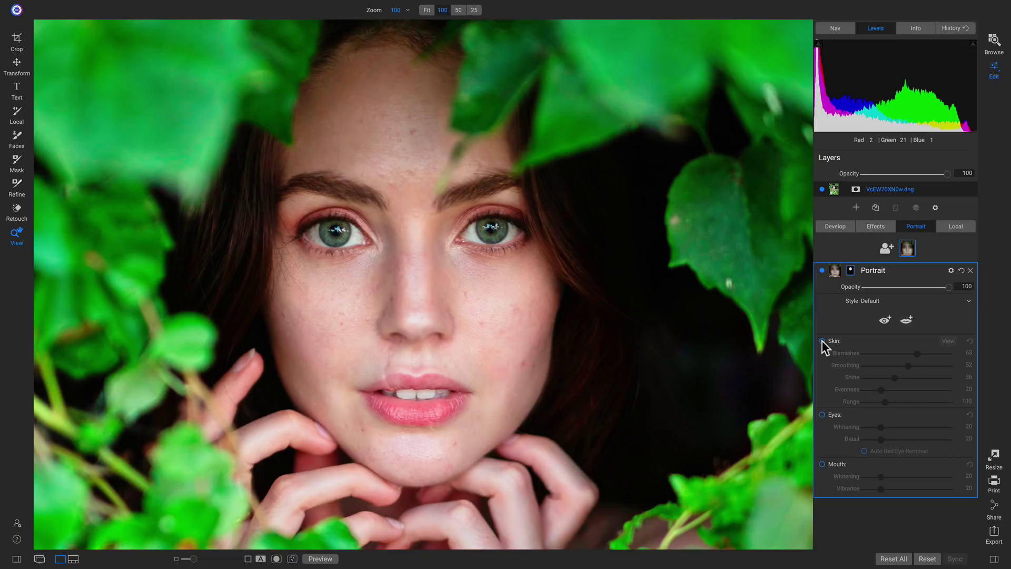
pyautogui.click(823, 341)
pyautogui.click(822, 340)
pyautogui.click(823, 341)
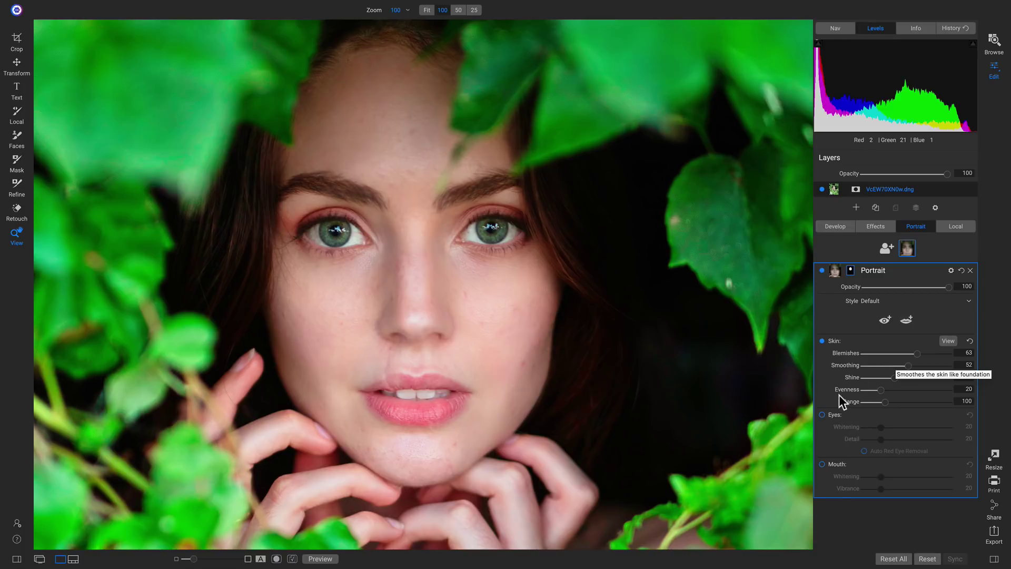
# Enable the Eyes retouching, mark the center of each eye, and fit both outlines to the eye shapes.
pyautogui.click(823, 415)
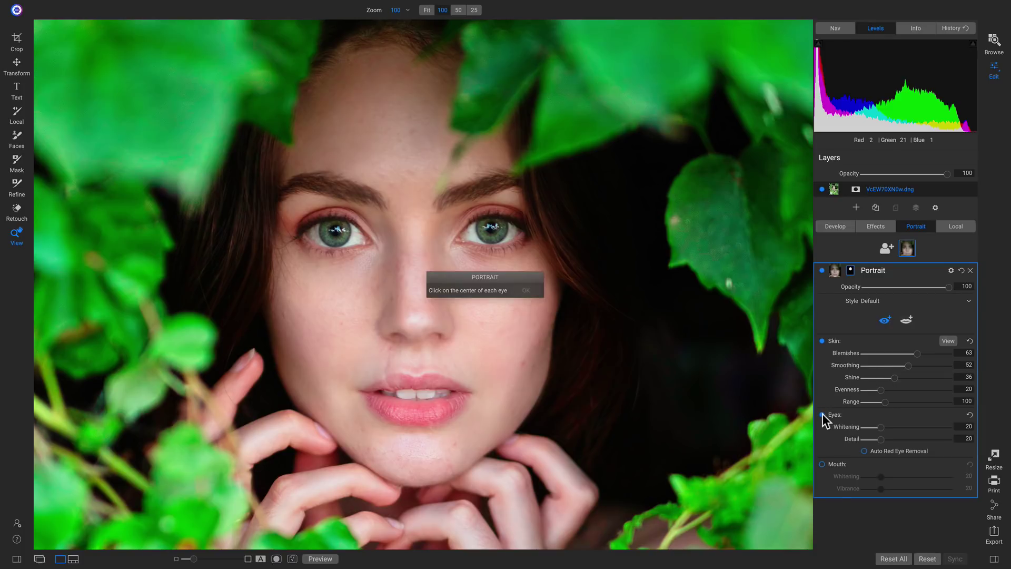
pyautogui.click(334, 228)
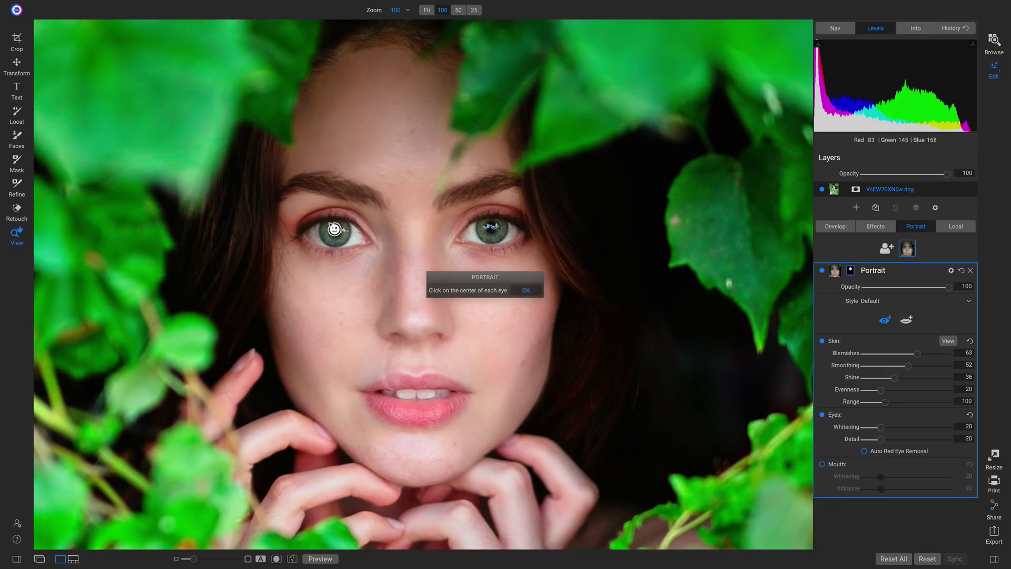
pyautogui.click(490, 227)
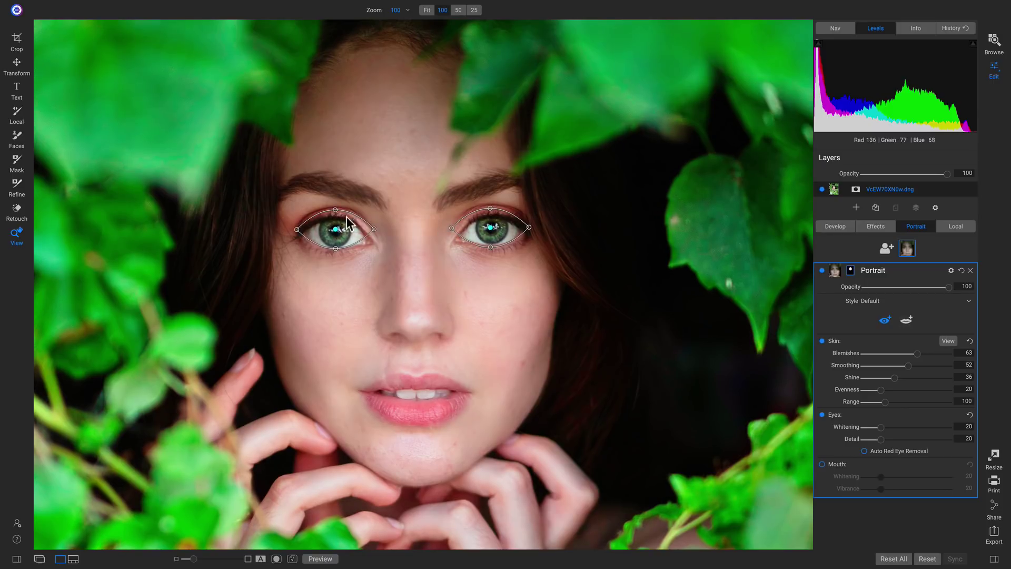
pyautogui.moveTo(335, 211); pyautogui.dragTo(367, 241)
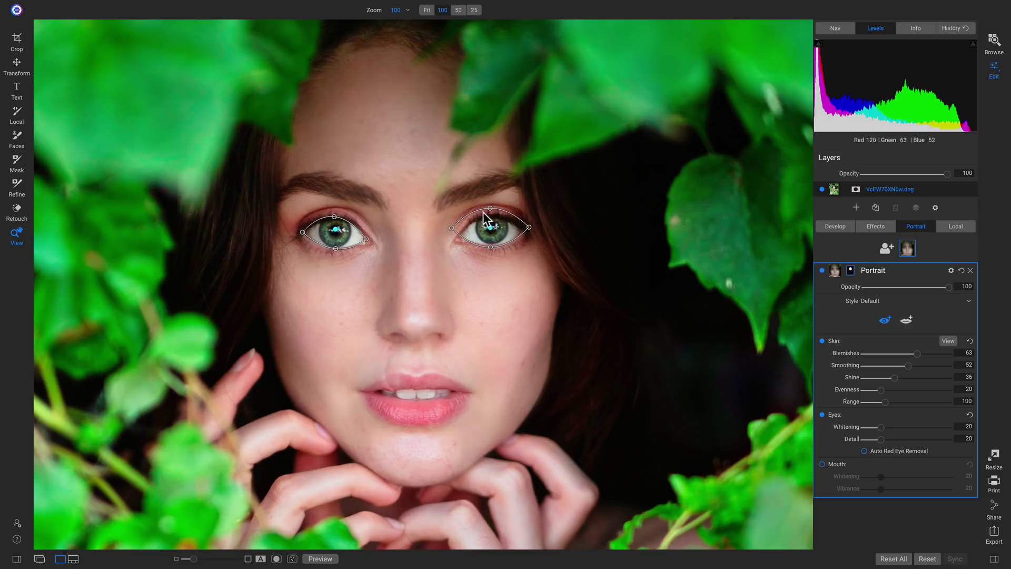
pyautogui.moveTo(490, 209); pyautogui.dragTo(460, 234)
pyautogui.moveTo(528, 227); pyautogui.dragTo(522, 230)
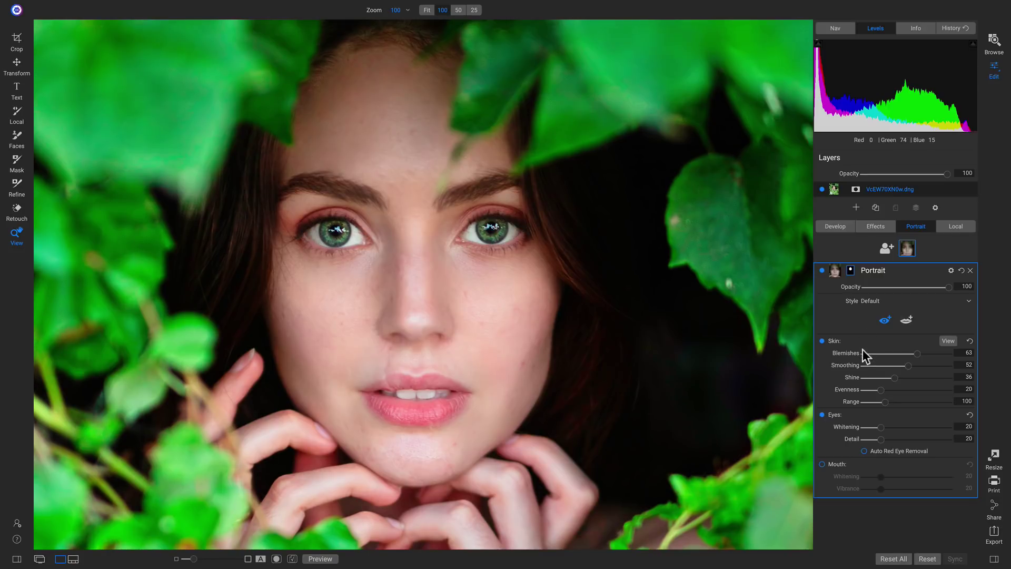
# Set the Eyes Whitening to 6 and Detail to 10, and compare the face with and without the Portrait retouching.
pyautogui.moveTo(882, 428)
pyautogui.mouseDown()
pyautogui.moveTo(867, 428)
pyautogui.moveTo(879, 445)
pyautogui.mouseUp()
pyautogui.click(822, 415)
pyautogui.click(822, 415)
pyautogui.moveTo(867, 426); pyautogui.dragTo(869, 426)
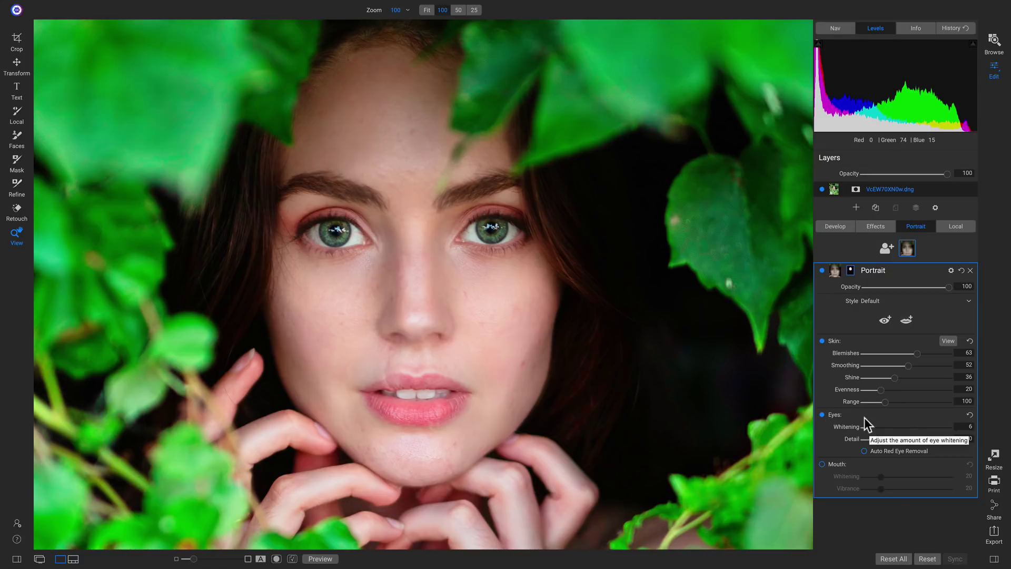
pyautogui.click(822, 271)
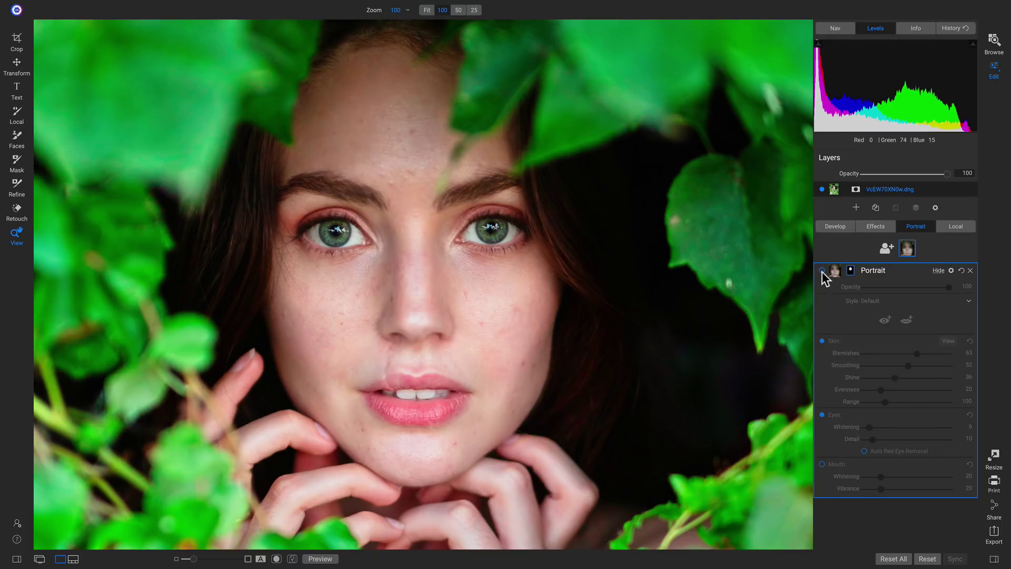
pyautogui.click(823, 271)
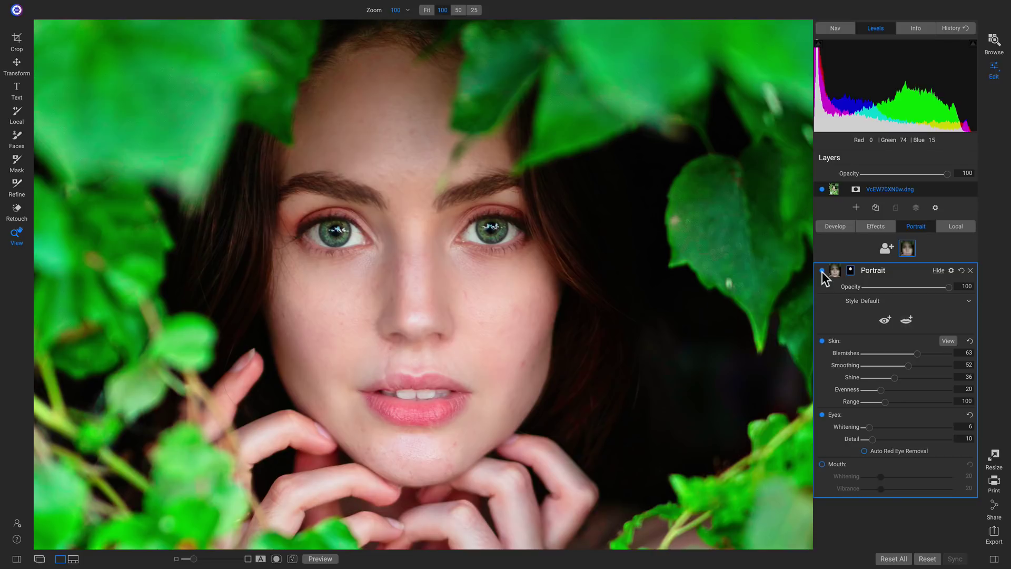
# Enable the Mouth retouching, mark both corners of the mouth, and fit the outline to the lips and teeth.
pyautogui.click(823, 463)
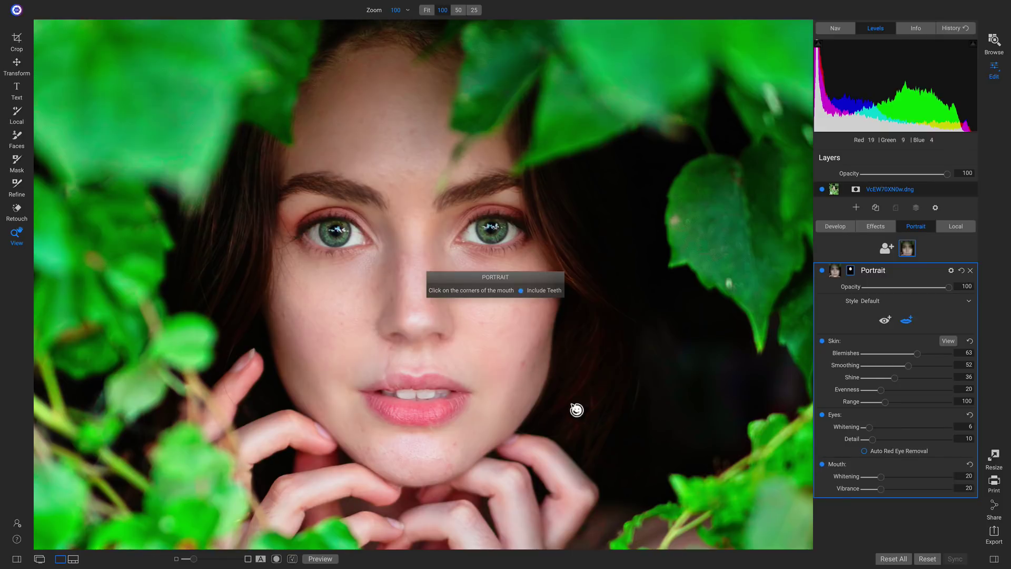
pyautogui.click(360, 390)
pyautogui.click(466, 392)
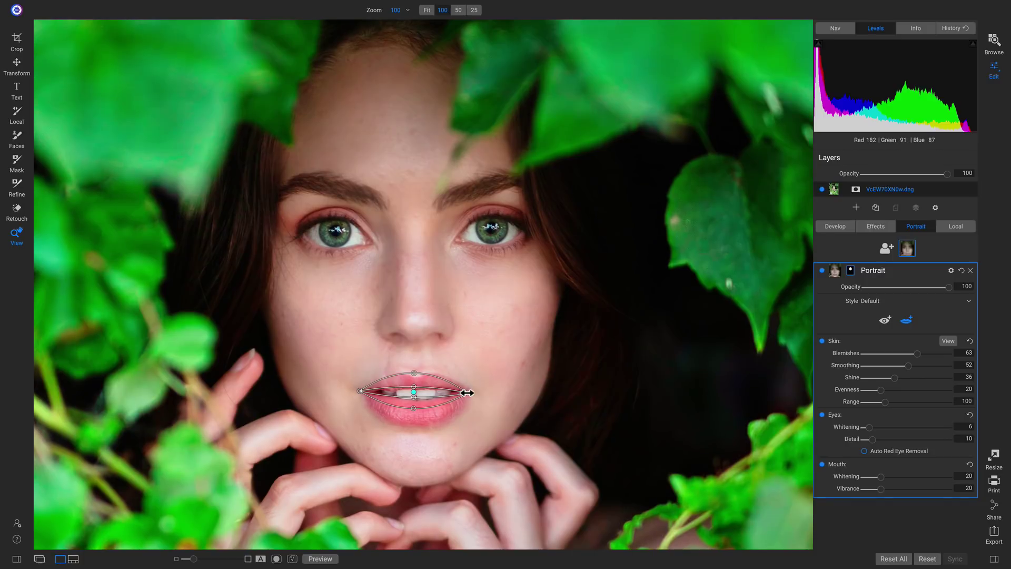
pyautogui.moveTo(414, 408)
pyautogui.mouseDown()
pyautogui.moveTo(415, 429)
pyautogui.moveTo(414, 392)
pyautogui.mouseUp()
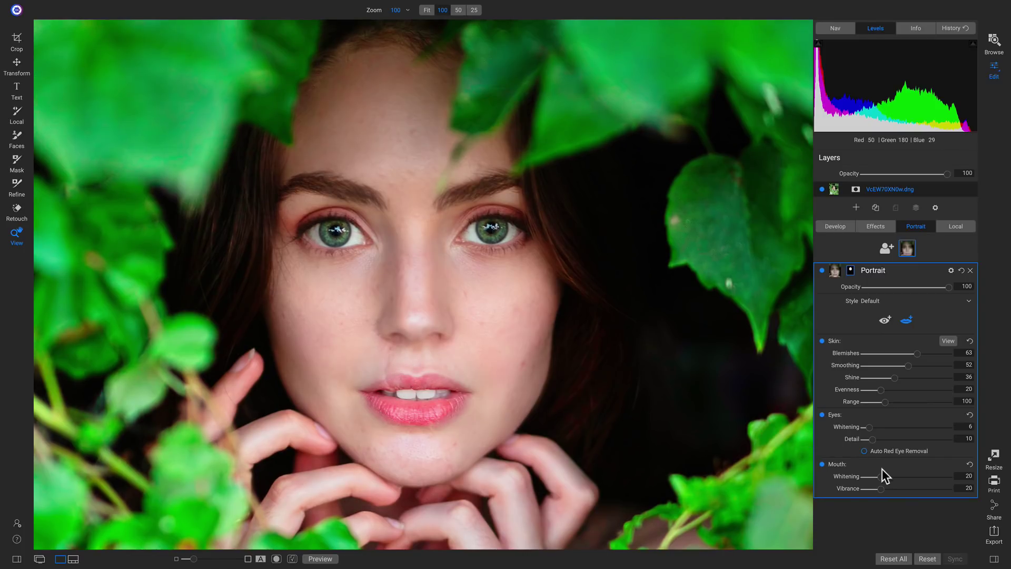
# Set the Mouth Whitening to 30 and Vibrance to 38, and compare the face with and without the Portrait retouching.
pyautogui.moveTo(880, 476)
pyautogui.mouseDown()
pyautogui.moveTo(921, 477)
pyautogui.moveTo(892, 475)
pyautogui.mouseUp()
pyautogui.moveTo(882, 489); pyautogui.dragTo(933, 487)
pyautogui.doubleClick(850, 490)
pyautogui.moveTo(935, 488); pyautogui.dragTo(899, 488)
pyautogui.click(822, 271)
pyautogui.click(822, 271)
pyautogui.hotkey('ctrl', '0')
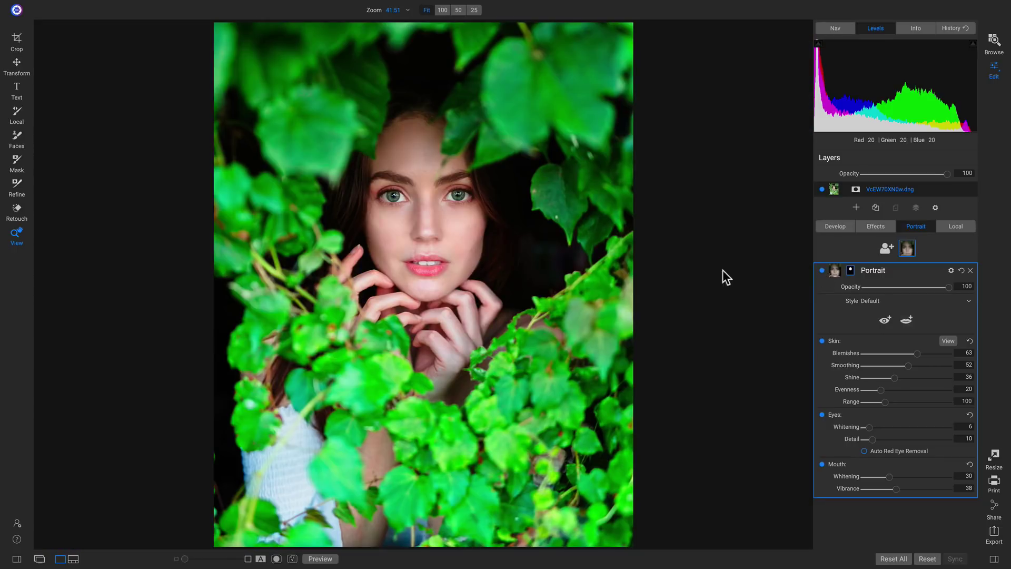
# Add a Color Adjustment filter to the portrait photo's effects.
pyautogui.press('u')
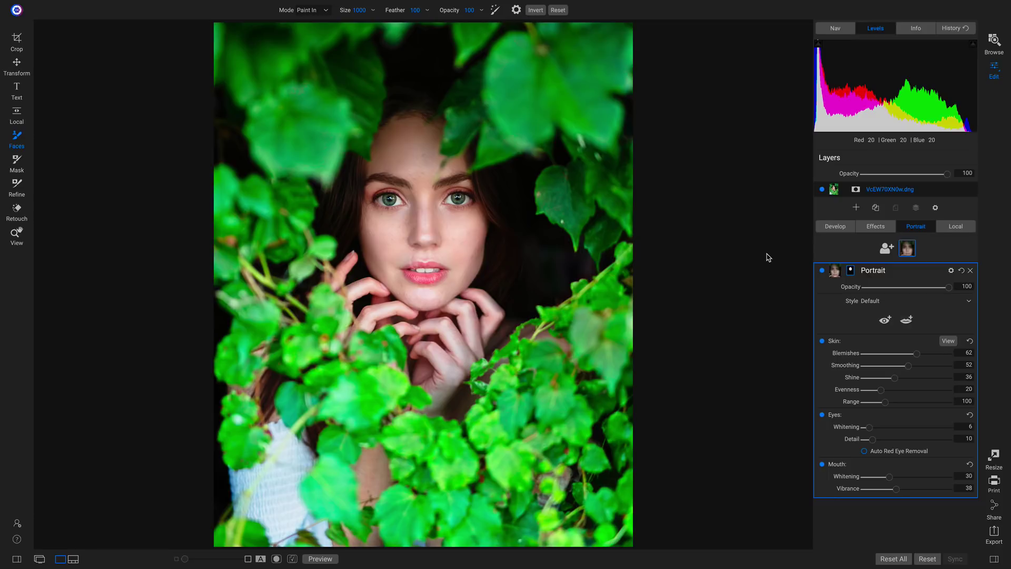
pyautogui.click(869, 228)
pyautogui.click(897, 257)
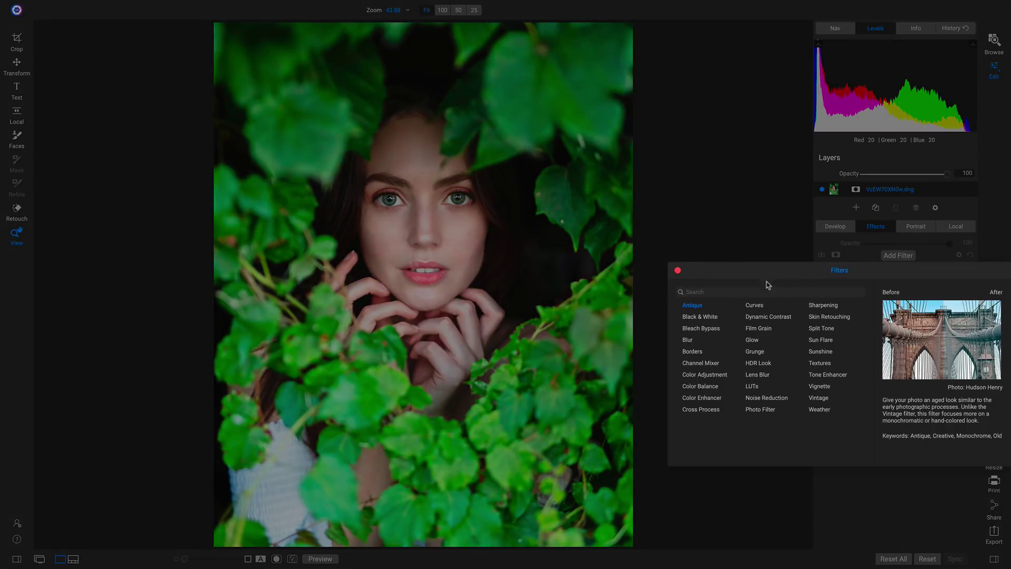
pyautogui.click(701, 373)
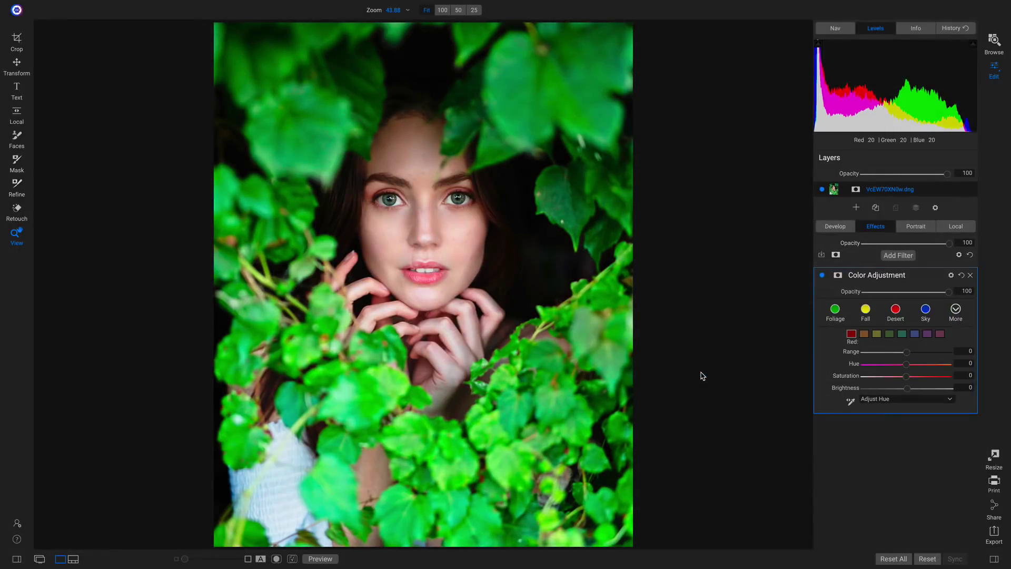
# Set the Saturation and Brightness of the green range to -20, and compare the photo with and without the Color Adjustment.
pyautogui.click(889, 334)
pyautogui.moveTo(907, 380); pyautogui.dragTo(889, 383)
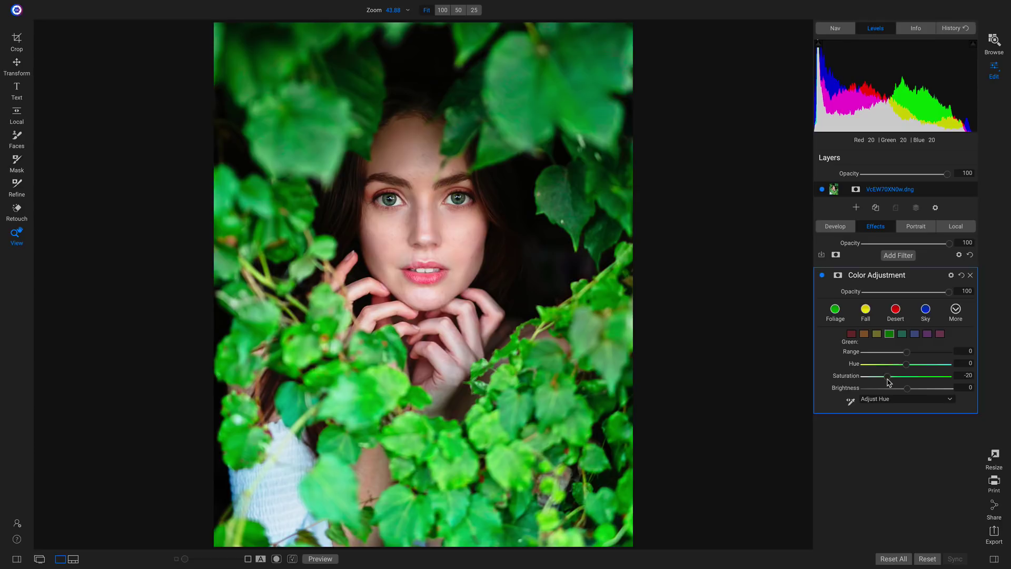
pyautogui.moveTo(908, 392); pyautogui.dragTo(889, 394)
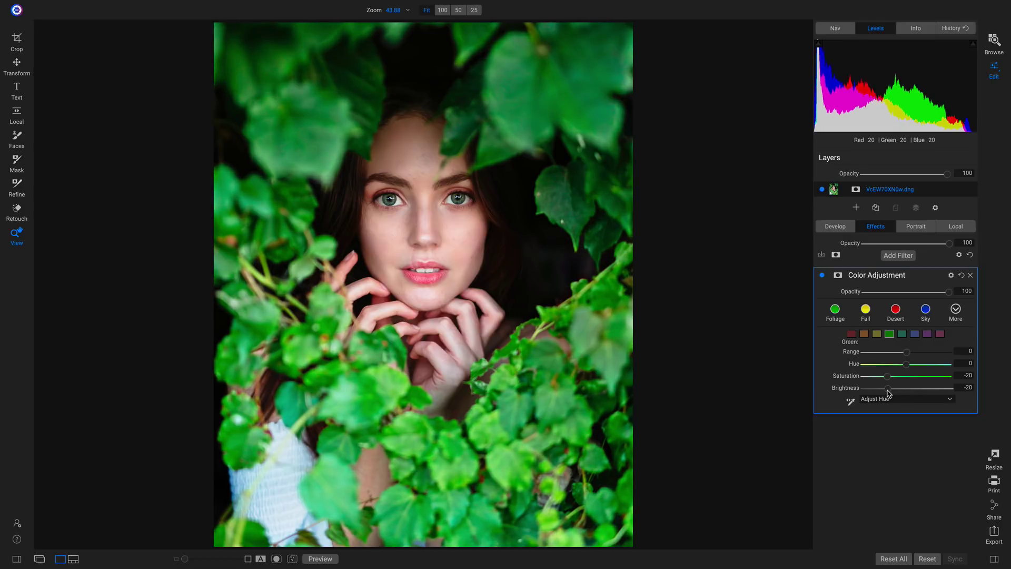
pyautogui.click(822, 276)
pyautogui.click(823, 276)
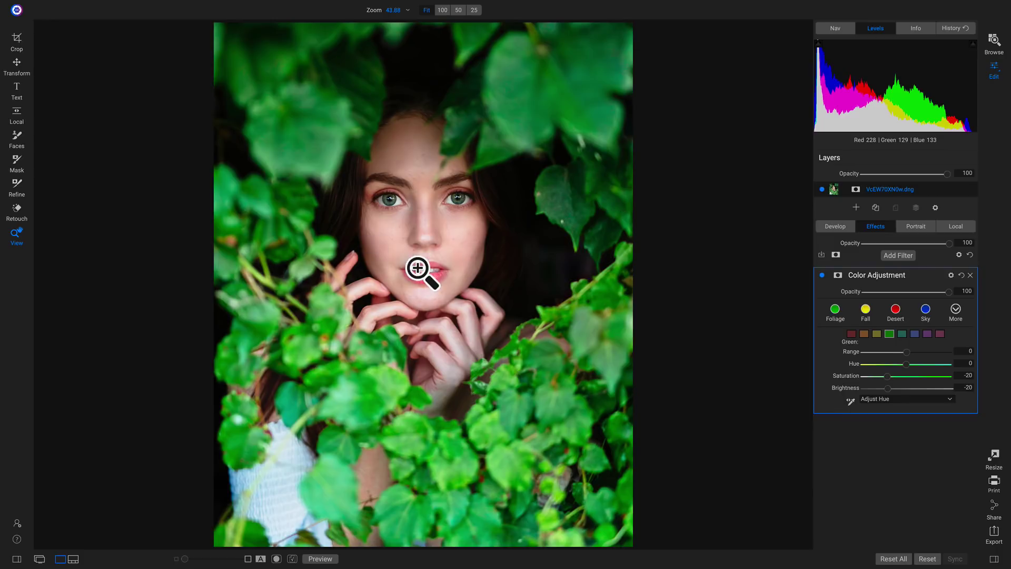
# Add a Sunshine filter above the Color Adjustment and compare the photo with and without it.
pyautogui.click(900, 257)
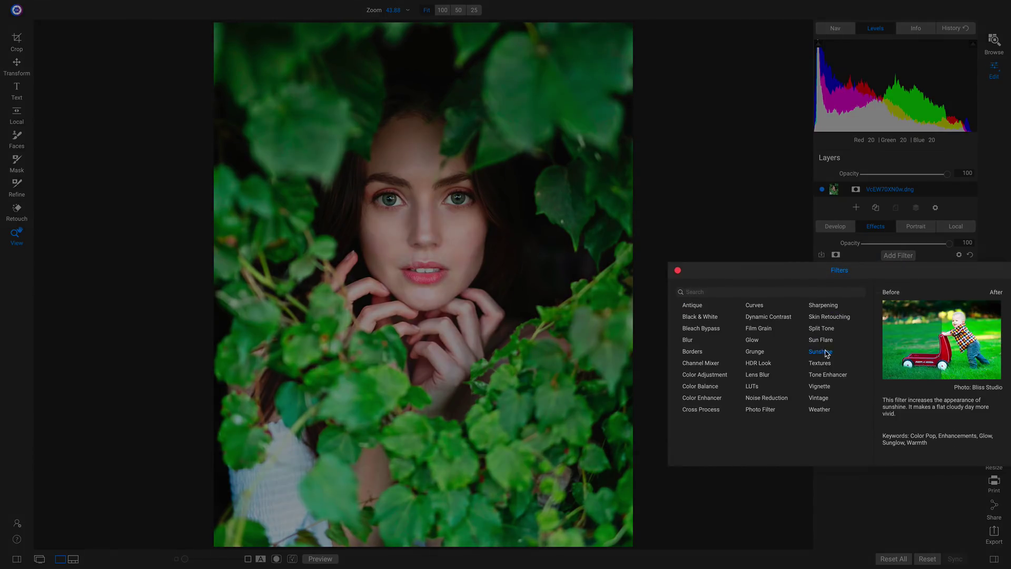
pyautogui.click(821, 352)
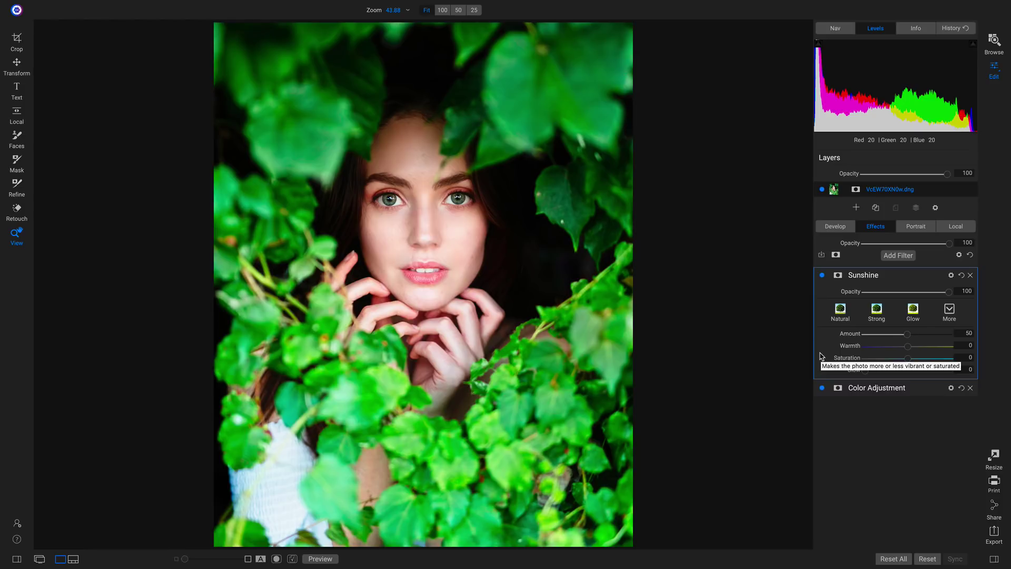
pyautogui.click(822, 275)
pyautogui.click(822, 275)
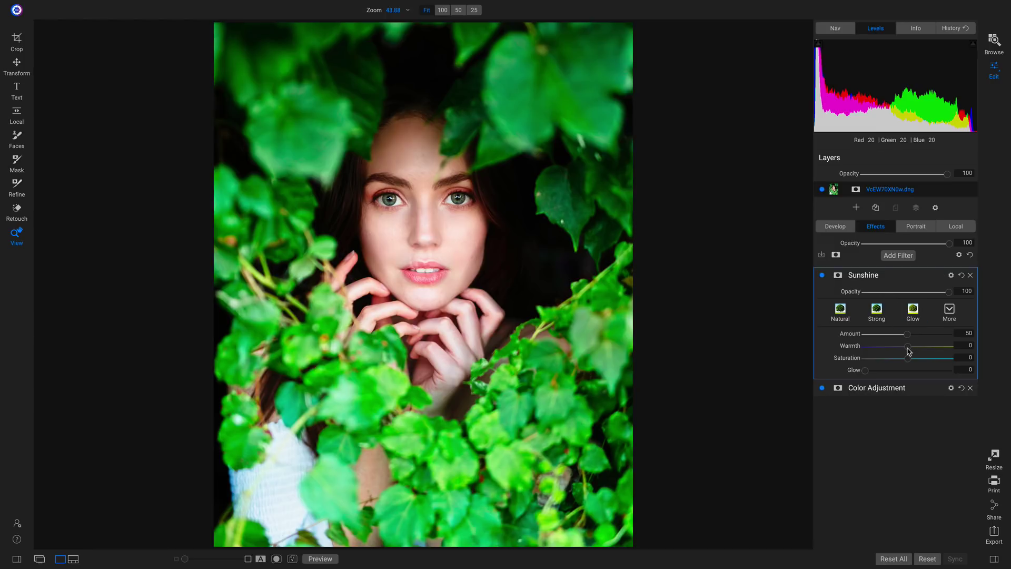
# Set the Sunshine filter's Warmth to -10 and Opacity to 40, and compare the photo with and without it.
pyautogui.moveTo(907, 348); pyautogui.dragTo(898, 350)
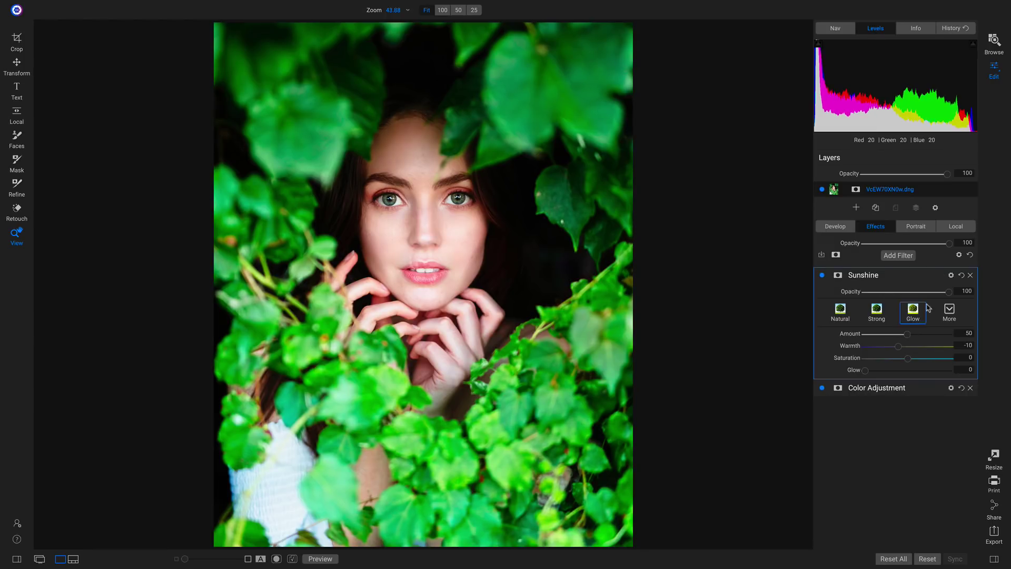
pyautogui.moveTo(949, 296); pyautogui.dragTo(900, 298)
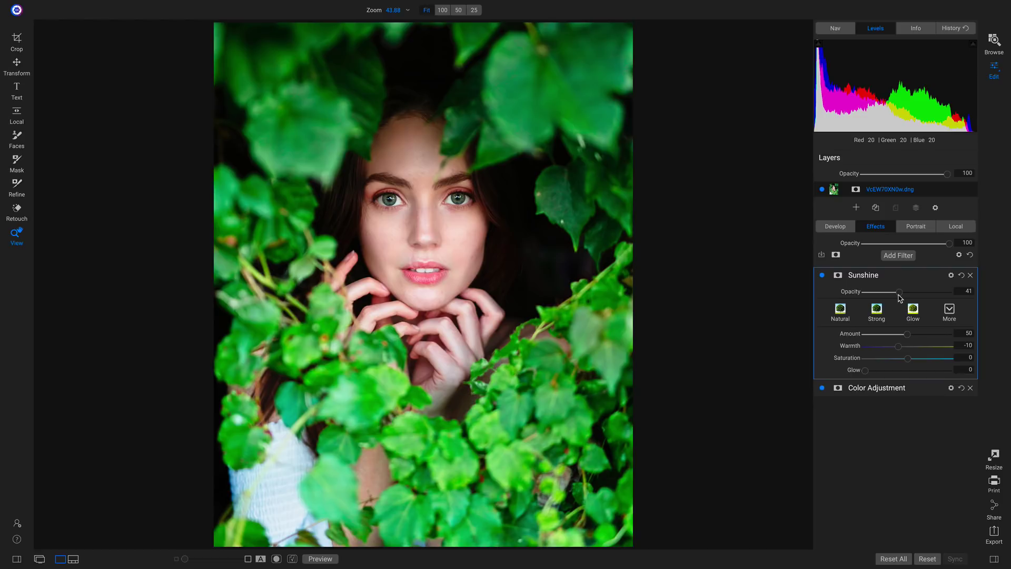
pyautogui.click(822, 275)
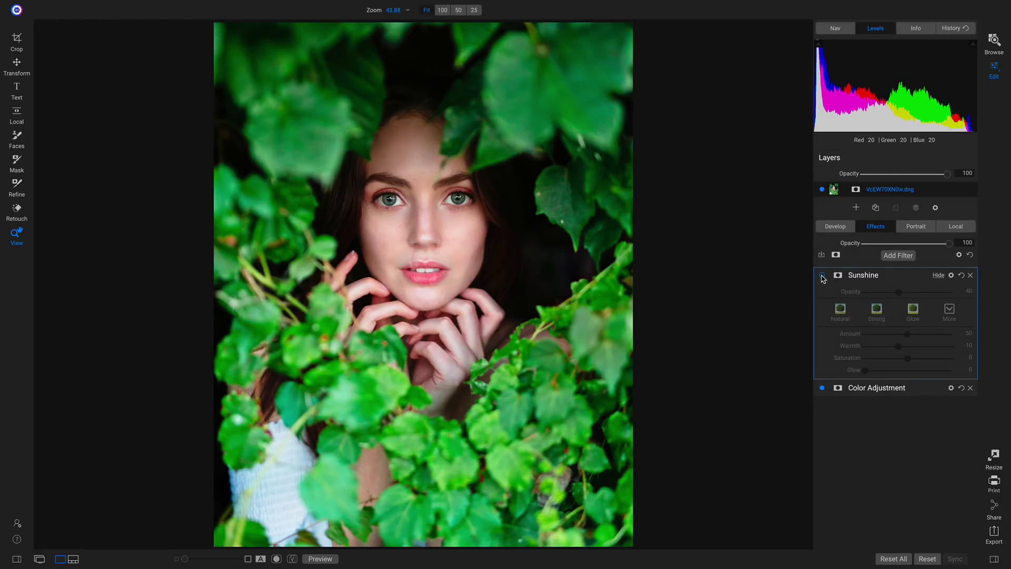
pyautogui.click(822, 275)
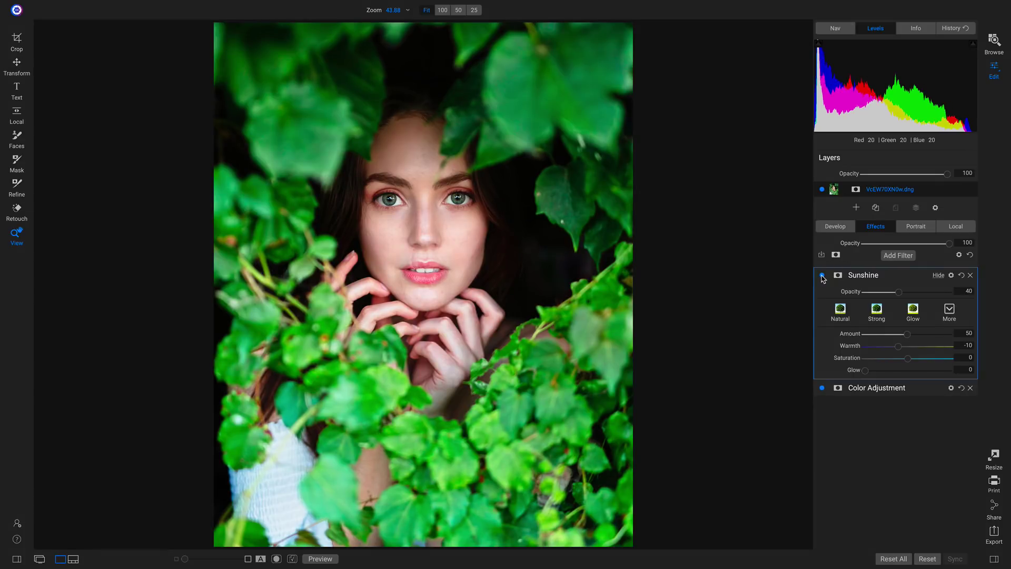
# Set the Sunshine Amount to 79, and compare the result with the filter off and with the original photo.
pyautogui.moveTo(908, 332); pyautogui.dragTo(929, 338)
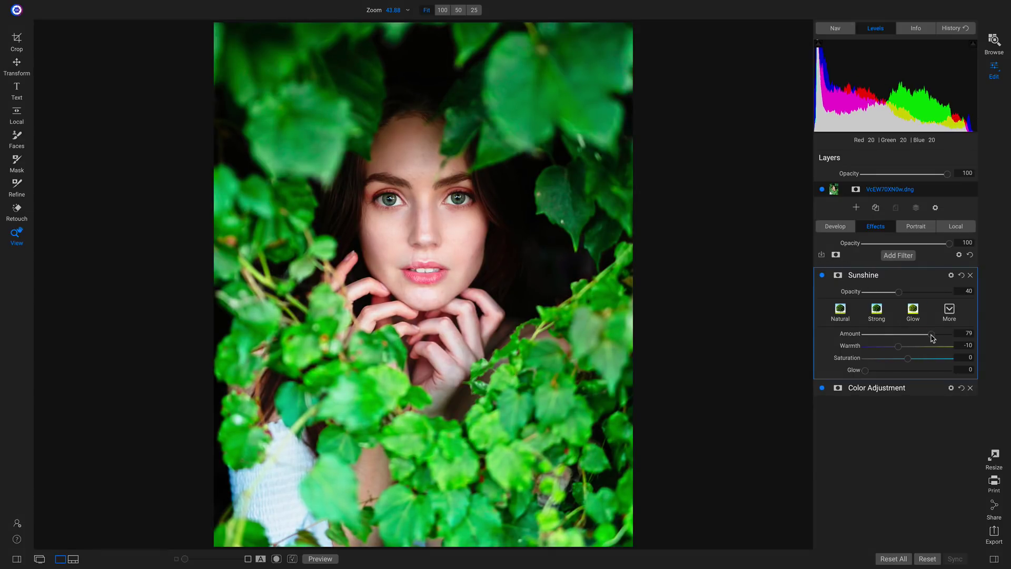
pyautogui.click(823, 276)
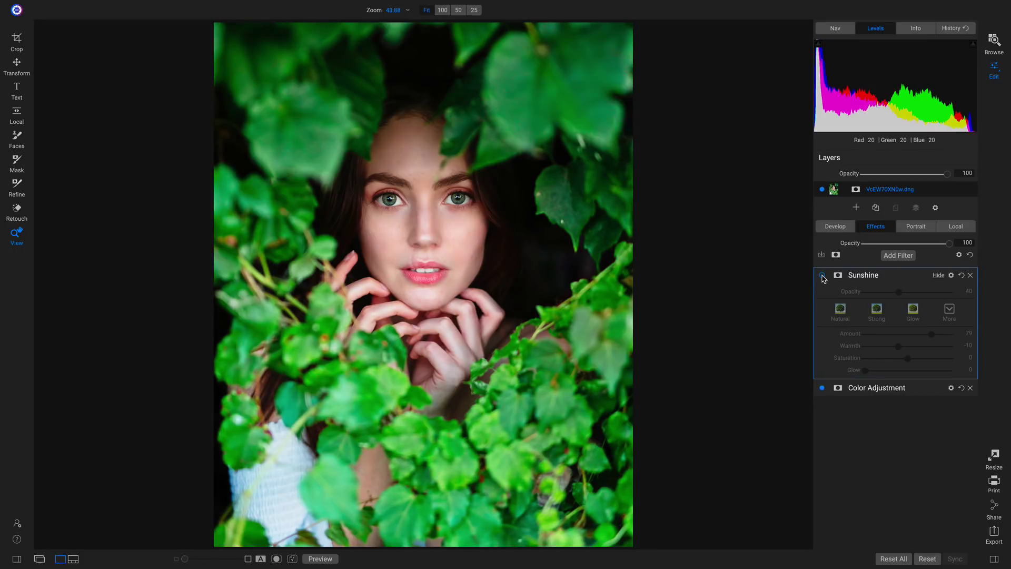
pyautogui.click(822, 276)
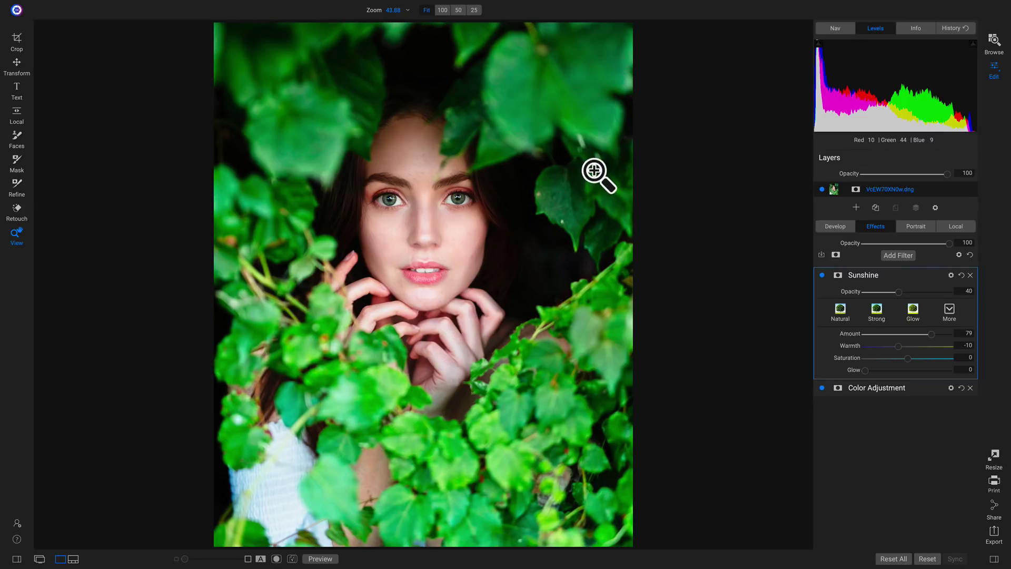
pyautogui.hotkey('ctrl', 'p')
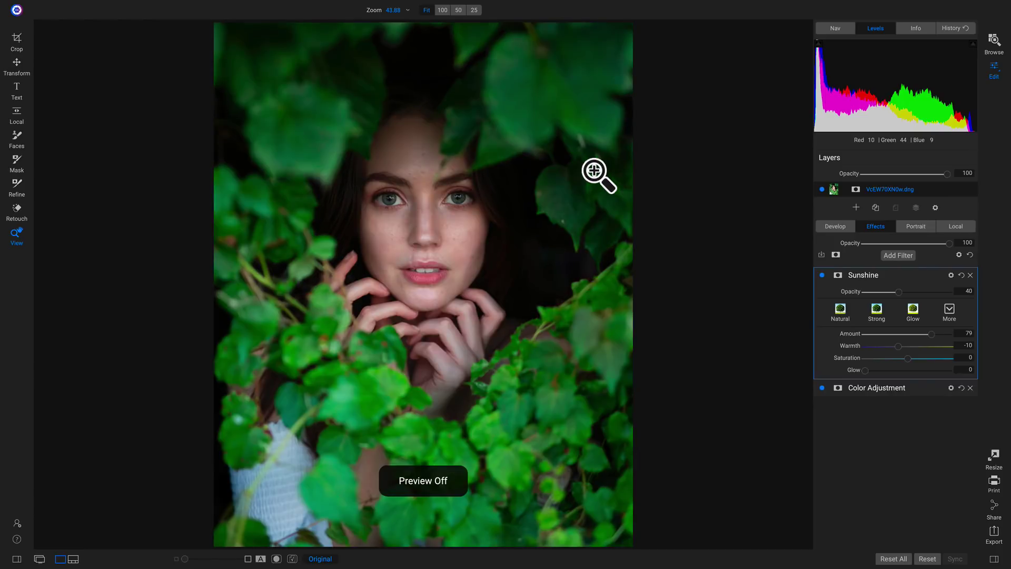
pyautogui.hotkey('ctrl', 'p')
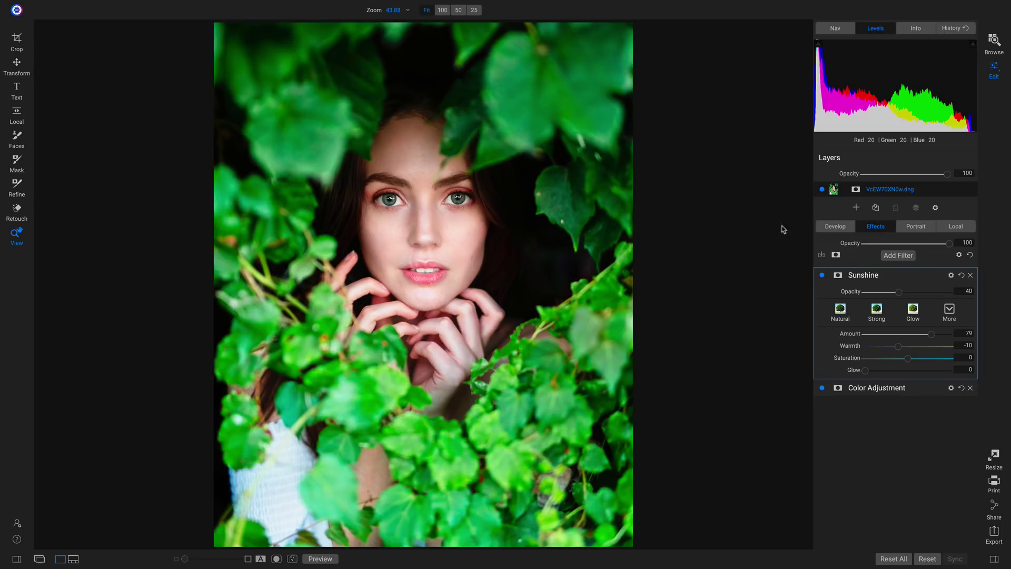
# Set the Local adjustment to the Darken style and choose the Adjustable Gradient with the Center shape for its mask.
pyautogui.click(960, 227)
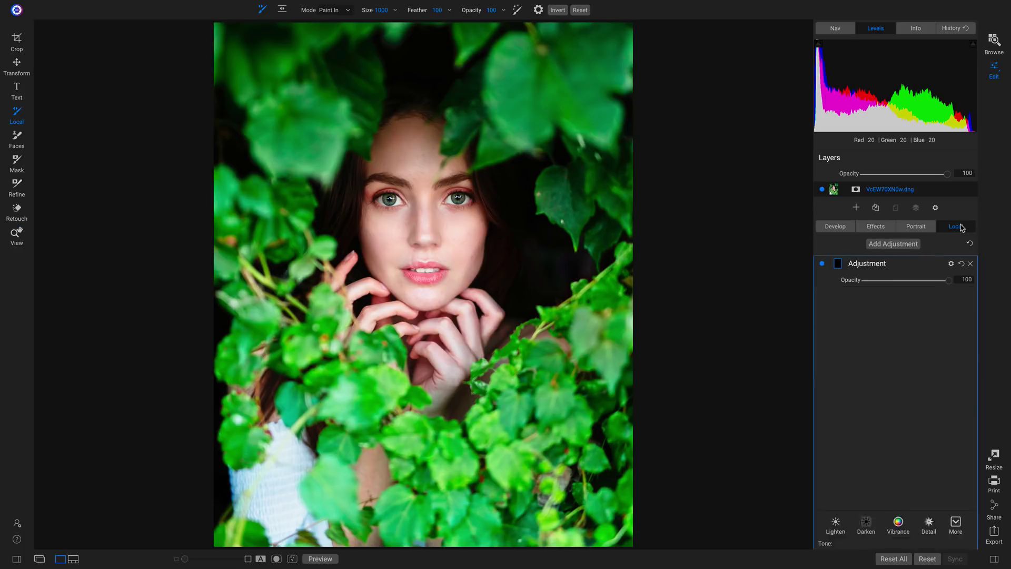
pyautogui.click(870, 301)
pyautogui.press('z')
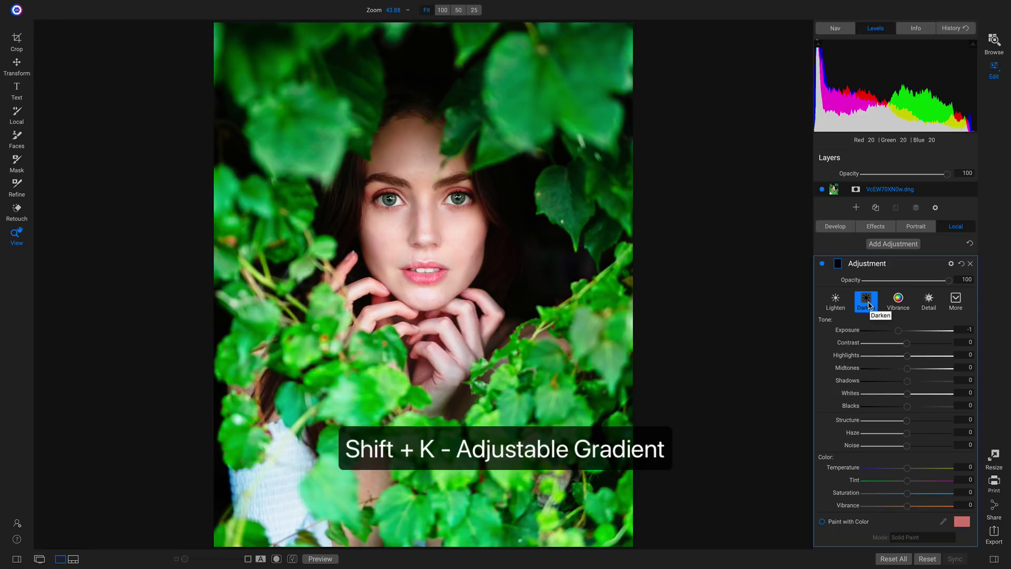
pyautogui.hotkey('shift', 'k')
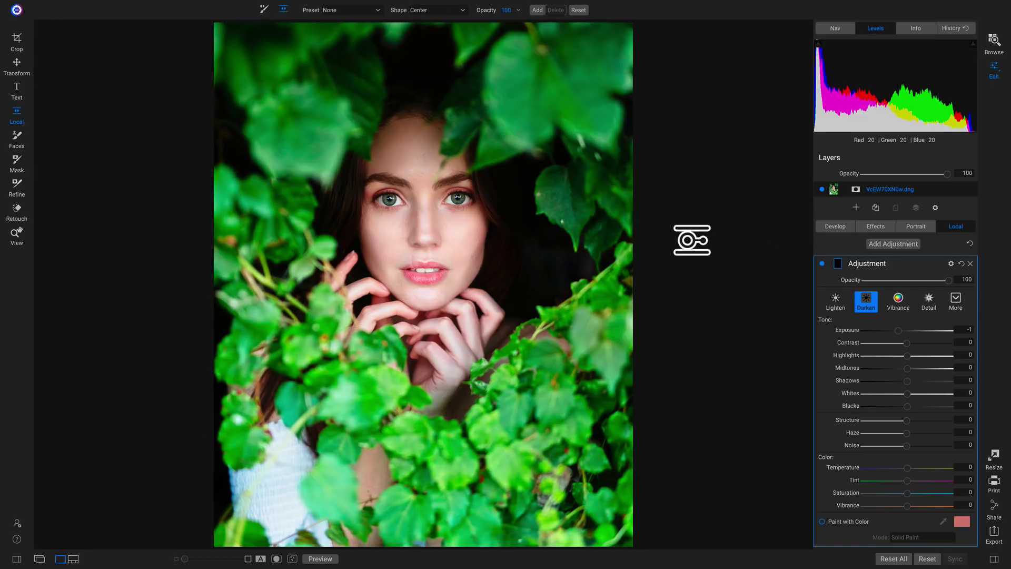
pyautogui.click(441, 11)
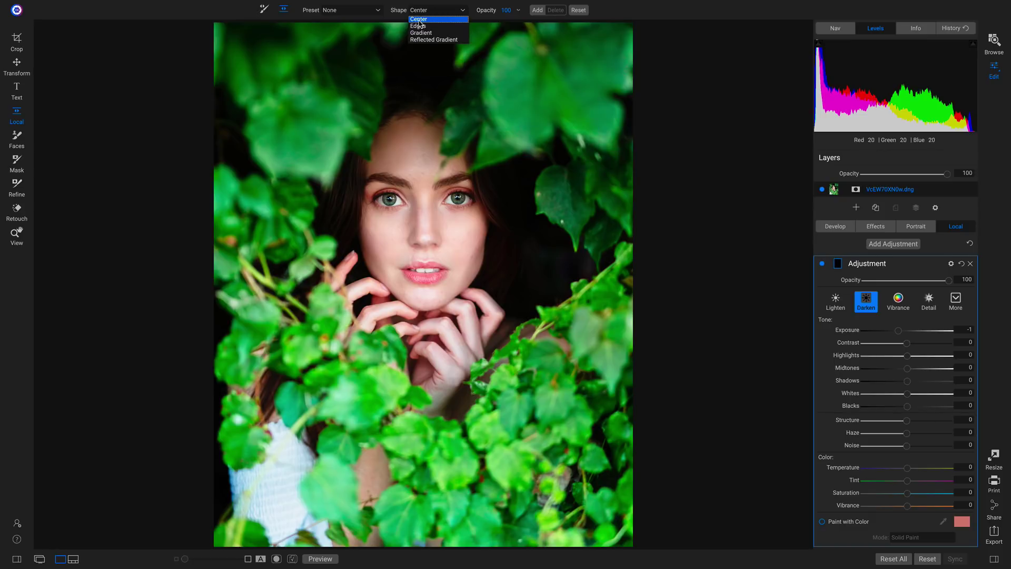
pyautogui.click(423, 20)
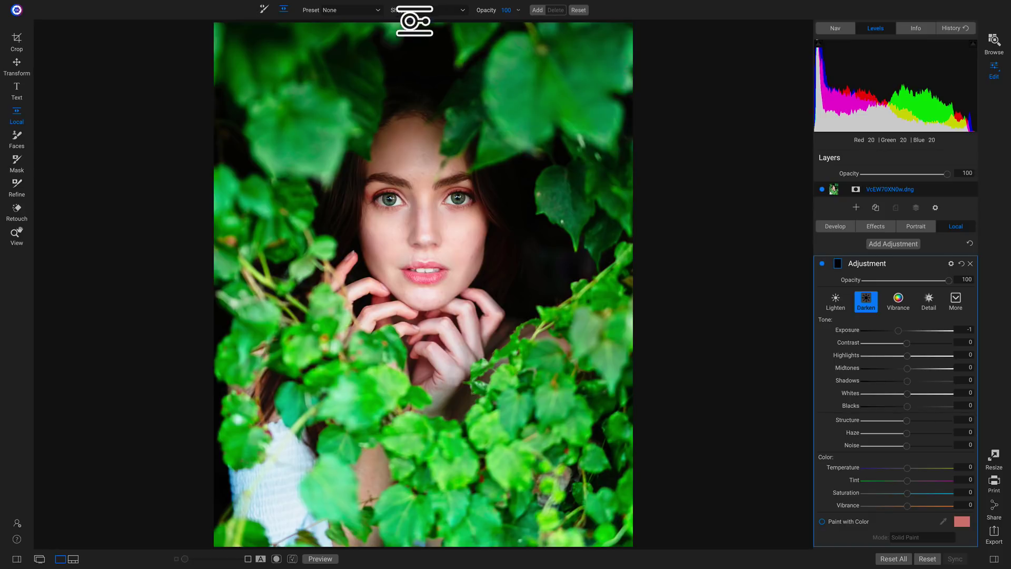
# Place the gradient over the face, fit its inner ellipse to the face, widen the feather beyond the photo, and compare the darkening.
pyautogui.click(374, 205)
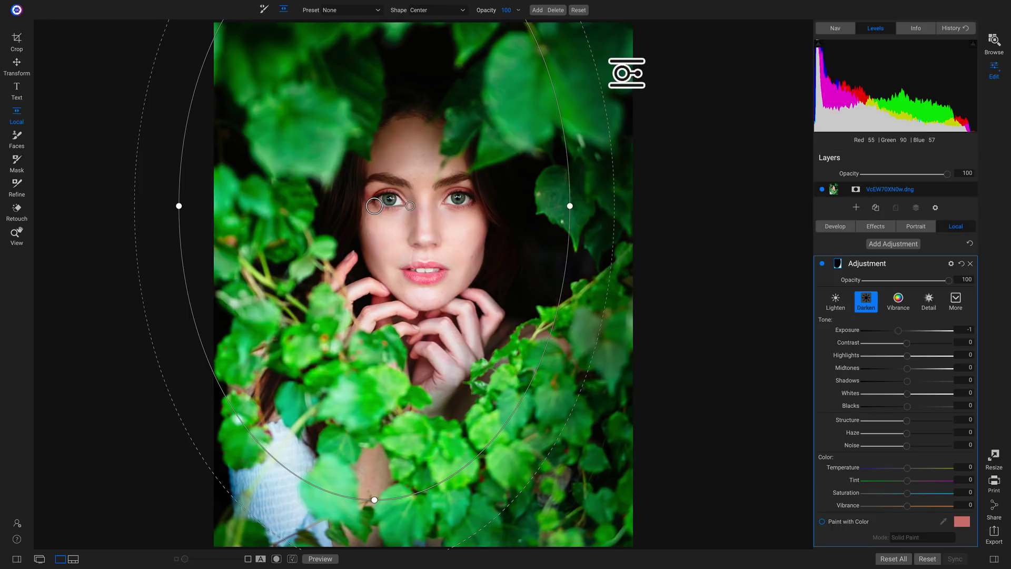
pyautogui.moveTo(558, 307); pyautogui.dragTo(475, 218)
pyautogui.moveTo(416, 256); pyautogui.dragTo(420, 287)
pyautogui.moveTo(415, 222); pyautogui.dragTo(421, 215)
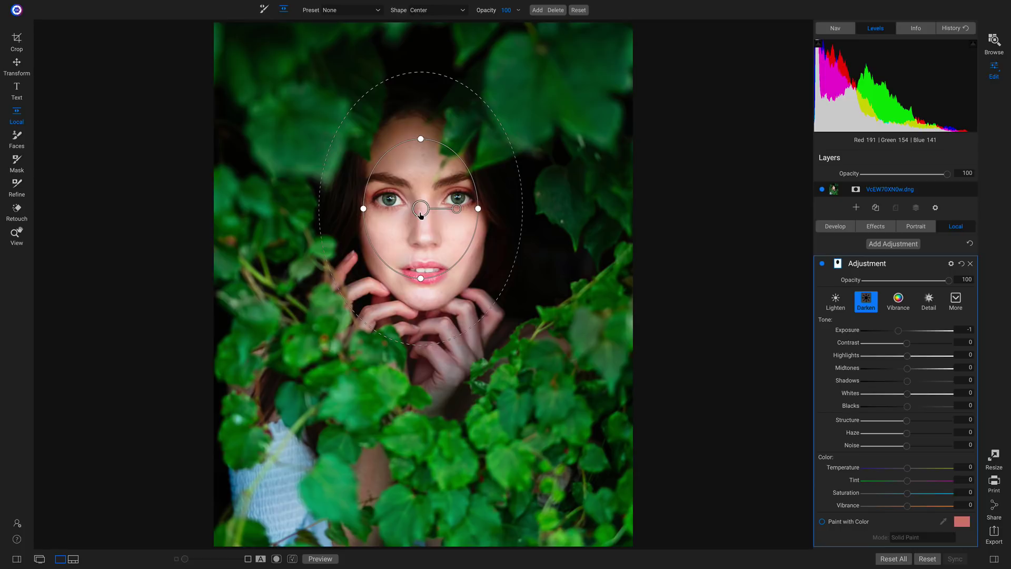
pyautogui.moveTo(488, 116); pyautogui.dragTo(814, 77)
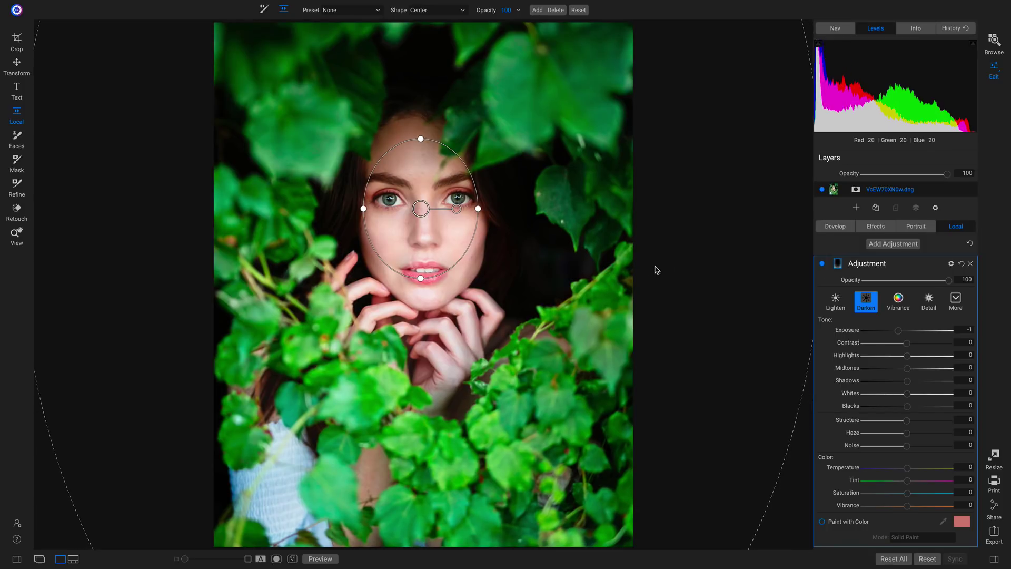
pyautogui.click(822, 263)
pyautogui.click(822, 264)
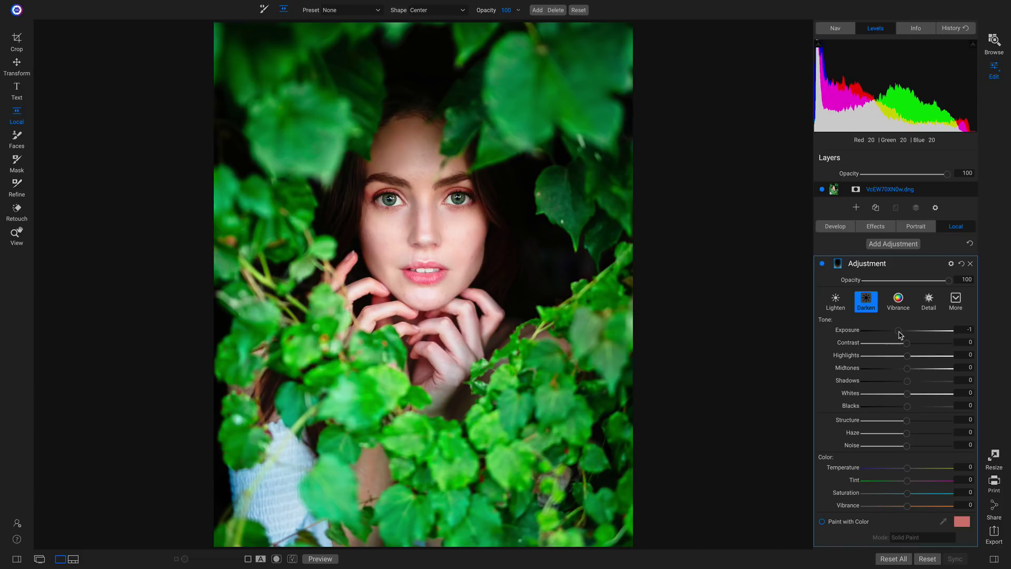
# Set the Local adjustment's Exposure to -1.85, and compare the result with the adjustment off and with the preview off.
pyautogui.moveTo(899, 333); pyautogui.dragTo(891, 336)
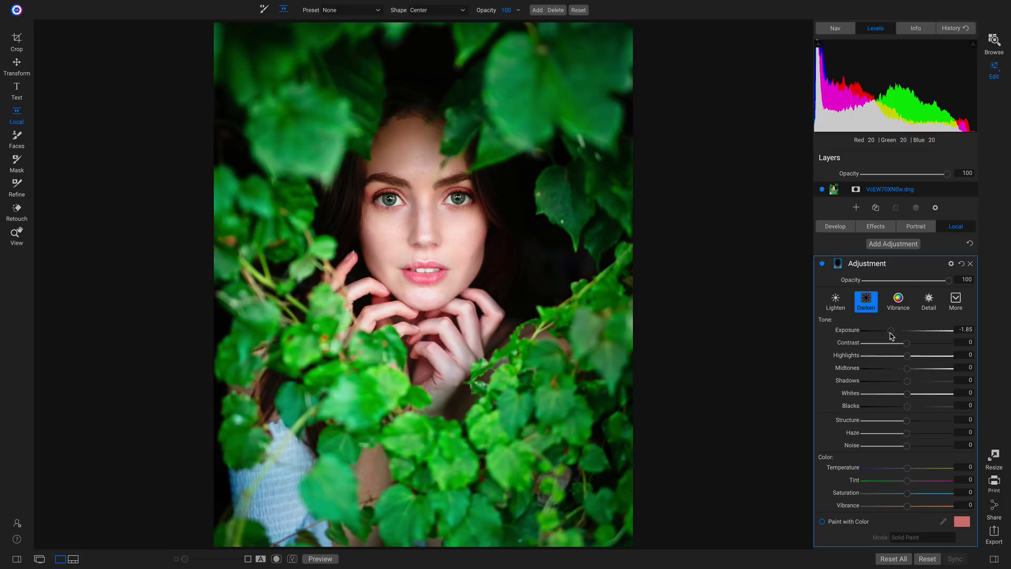
pyautogui.click(822, 264)
pyautogui.click(823, 264)
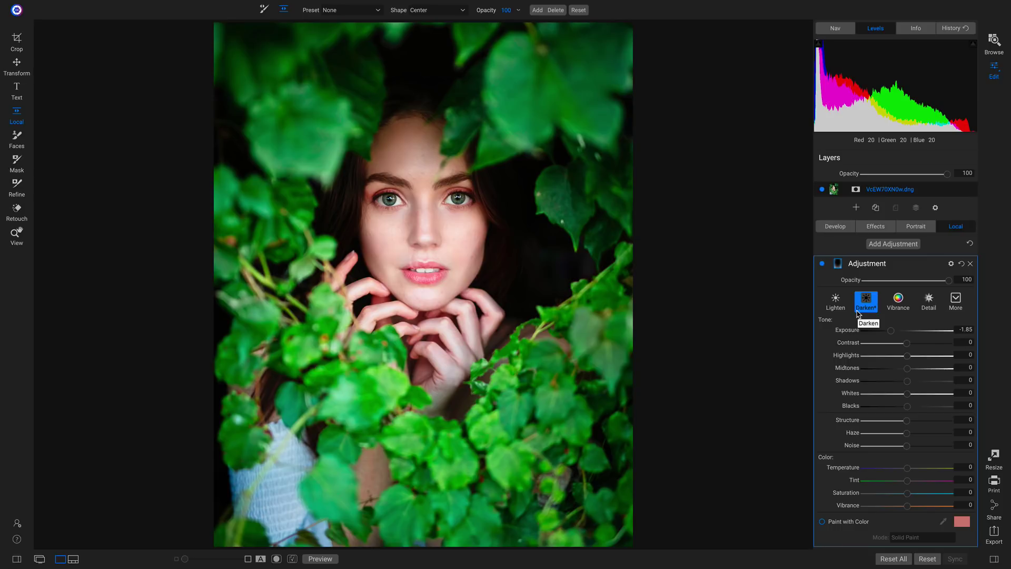
pyautogui.press('\\')
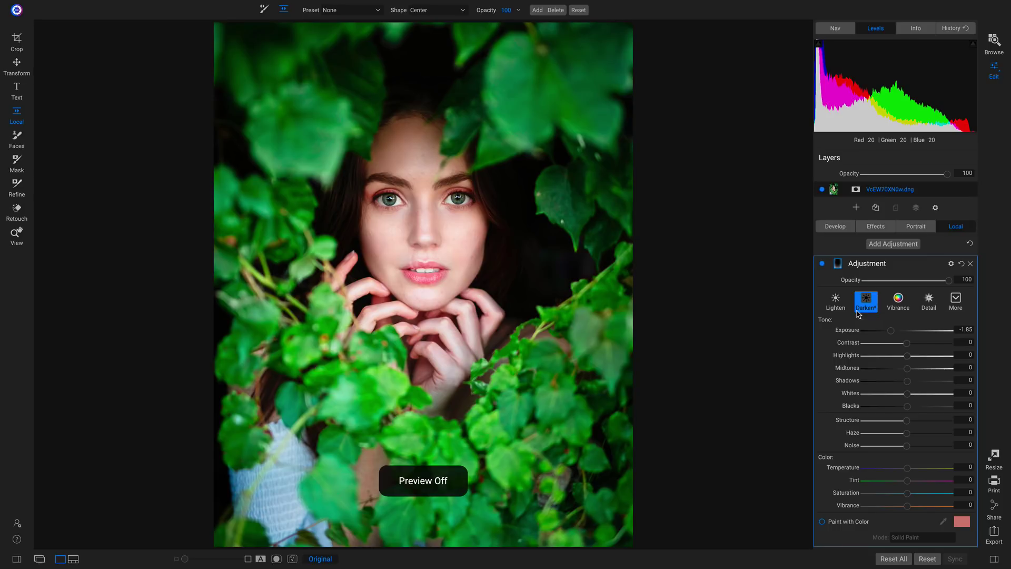
pyautogui.press('\\')
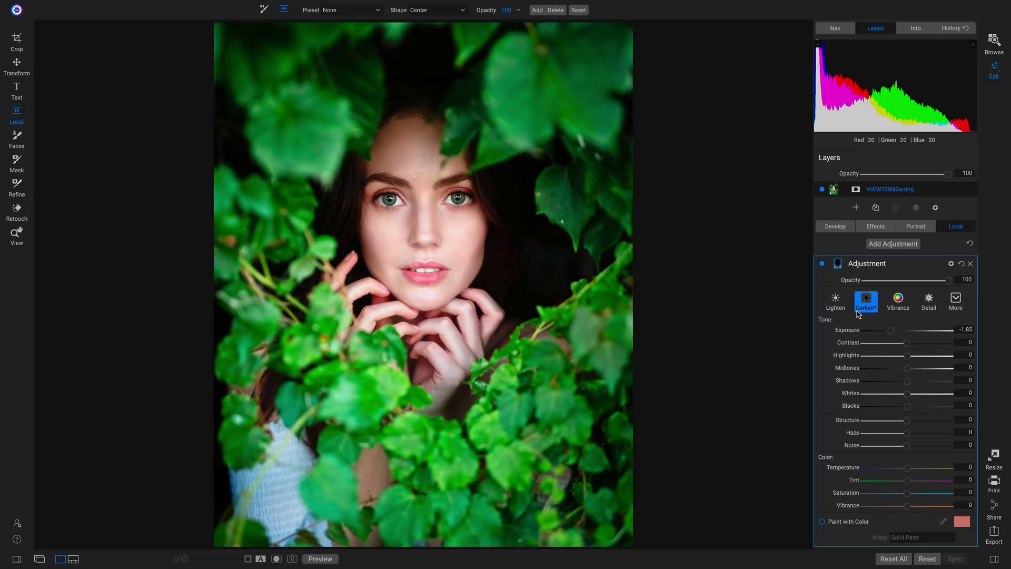
# Crop the portrait to 4x5 (8x10) with the photo shifted slightly upward inside the crop frame.
pyautogui.moveTo(661, 309)
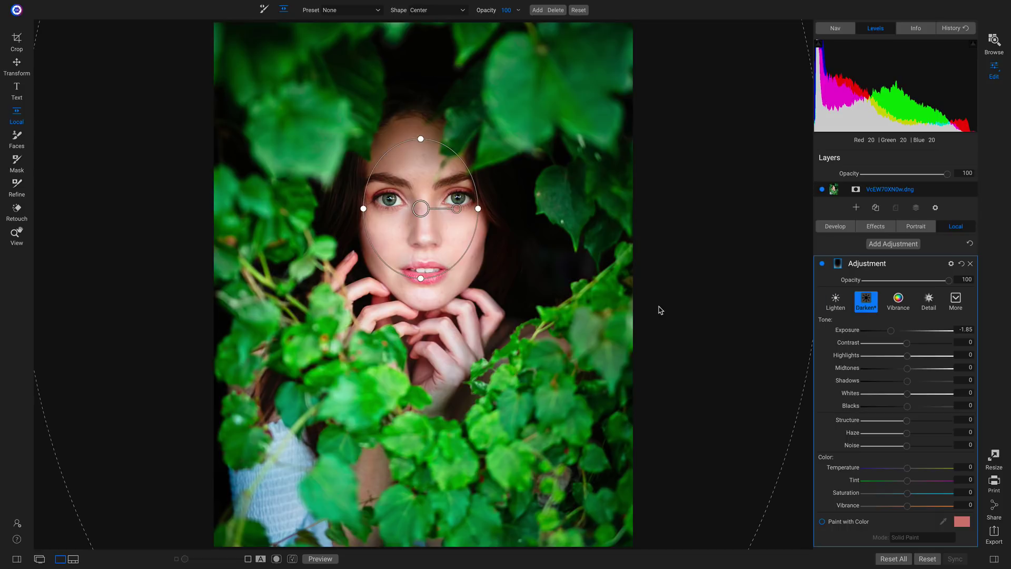
pyautogui.press('c')
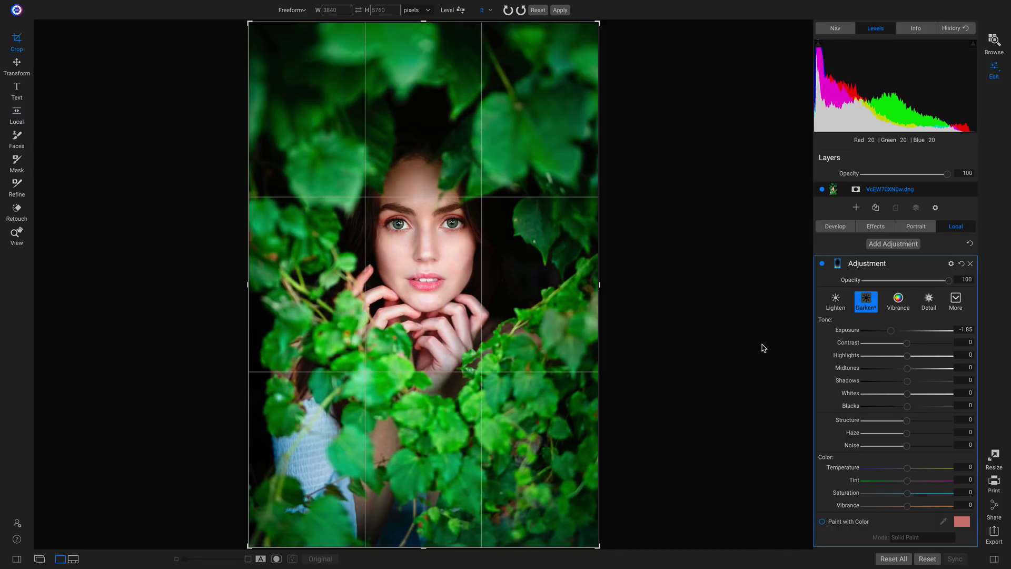
pyautogui.click(295, 12)
pyautogui.click(280, 61)
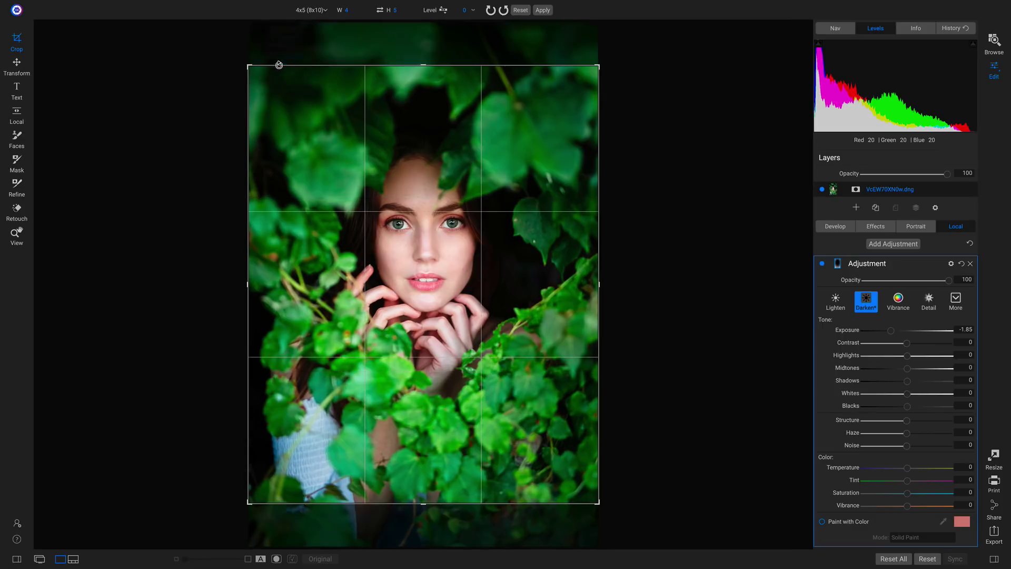
pyautogui.moveTo(473, 350); pyautogui.dragTo(472, 339)
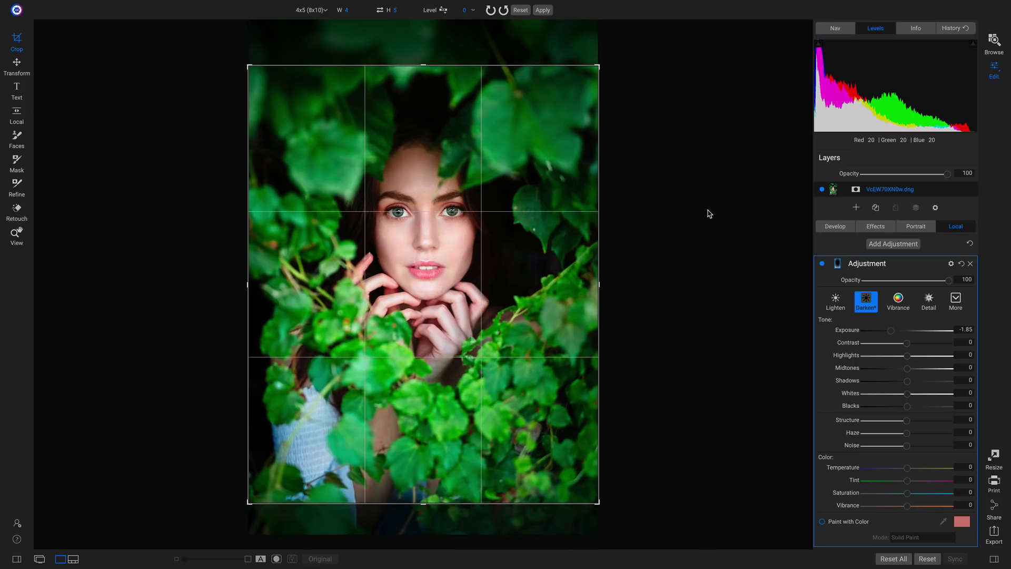
pyautogui.press('z')
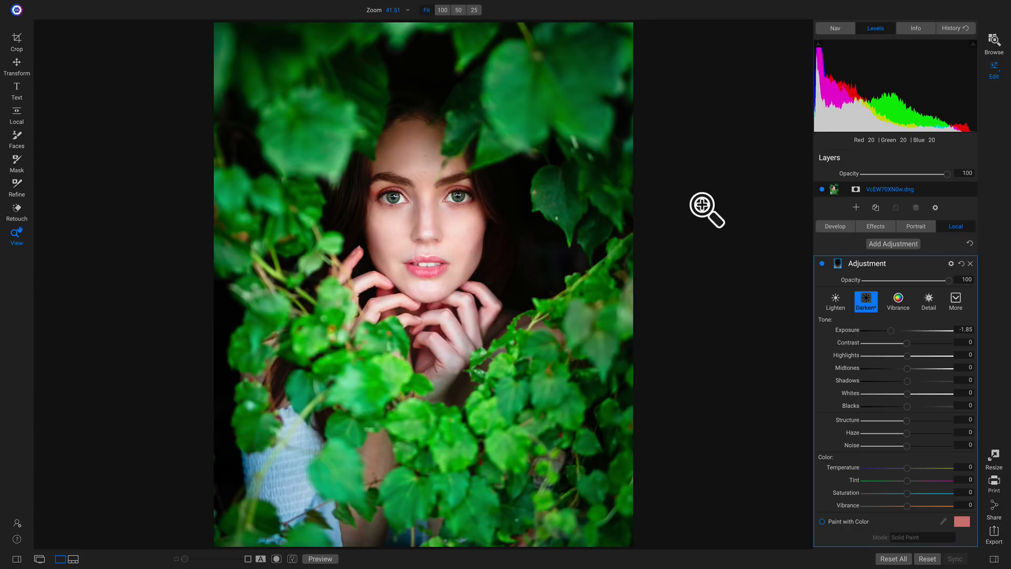